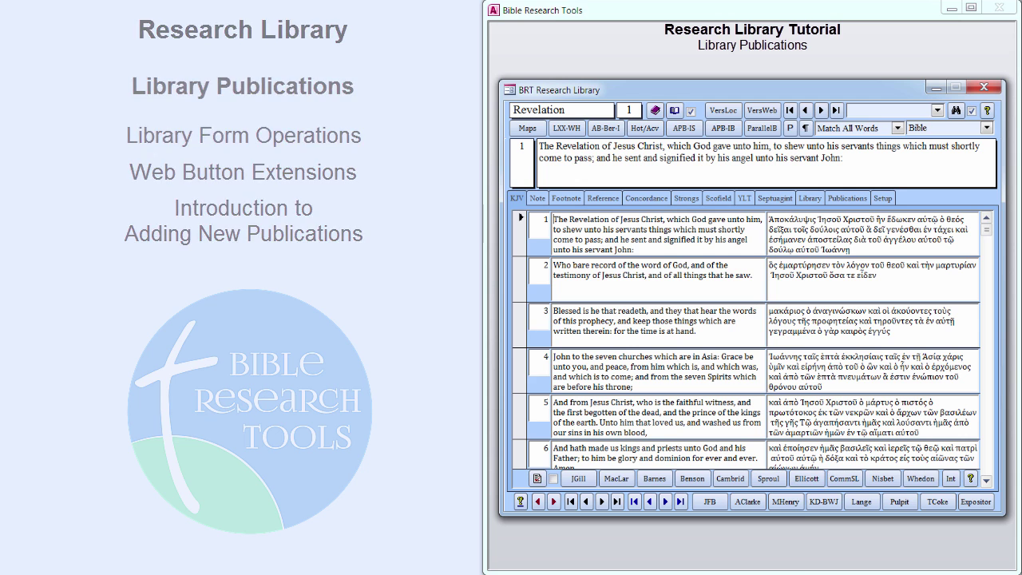
Step: Show the library publications list and sort it by author
click(809, 198)
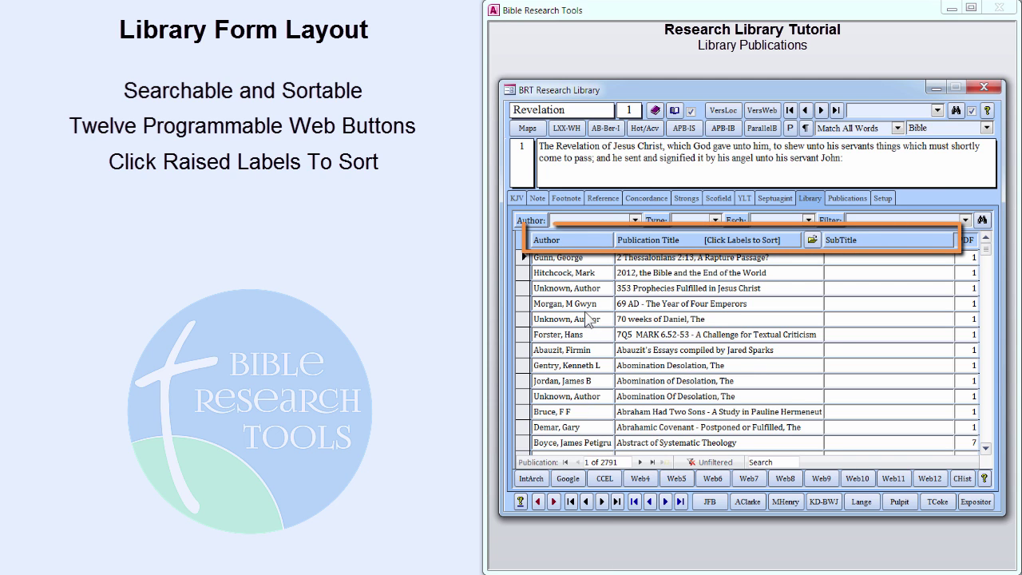
click(597, 243)
click(597, 243)
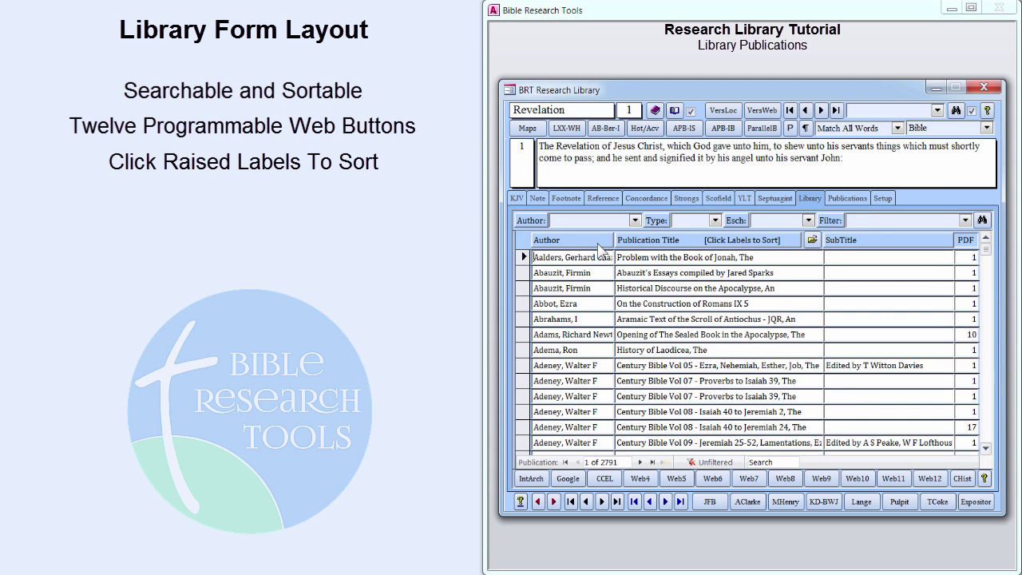
Step: Sort the library list by publication title and view the sort options offered on a title field
click(709, 243)
click(709, 244)
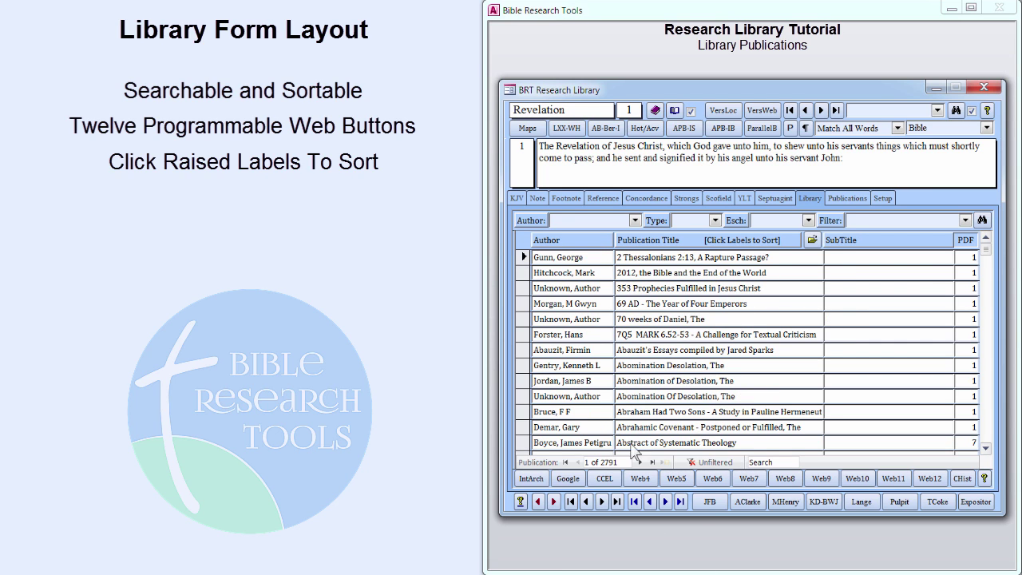
right_click(622, 338)
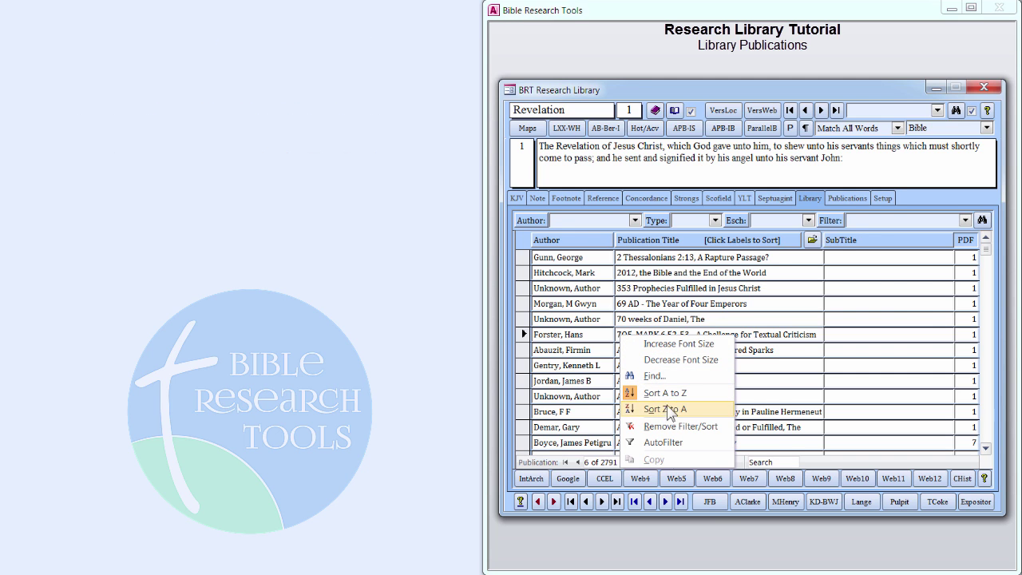
click(764, 339)
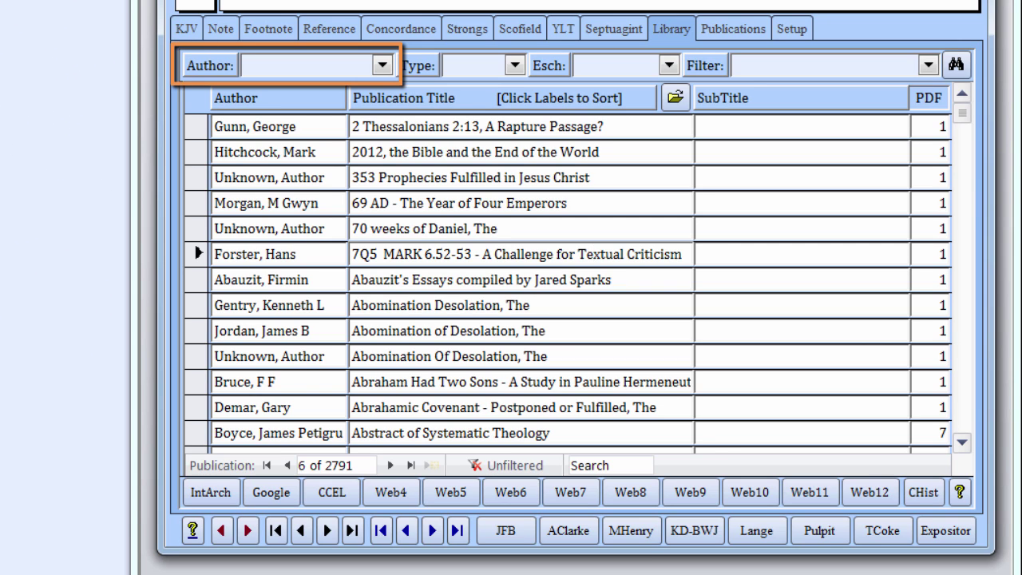
Step: Filter the library list to publications by the author Luckenbill and clear the author filter
click(382, 65)
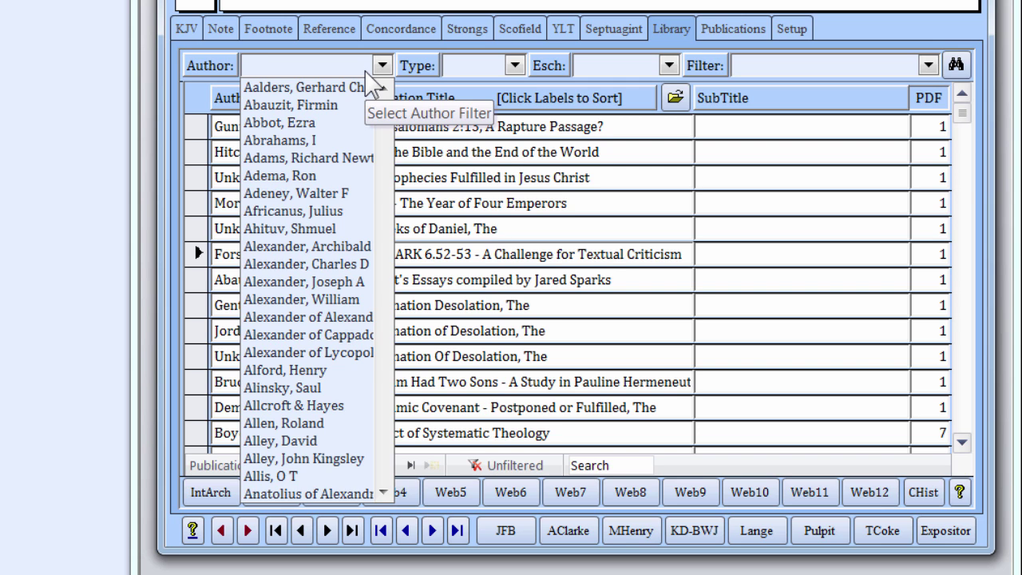
text(luckenbill, Daniel Da)
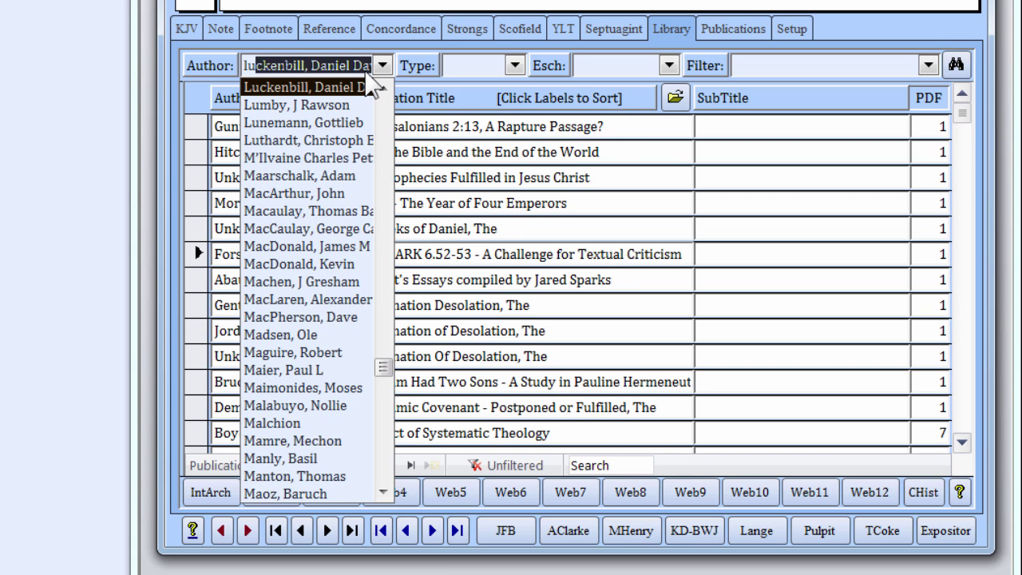
key(Return)
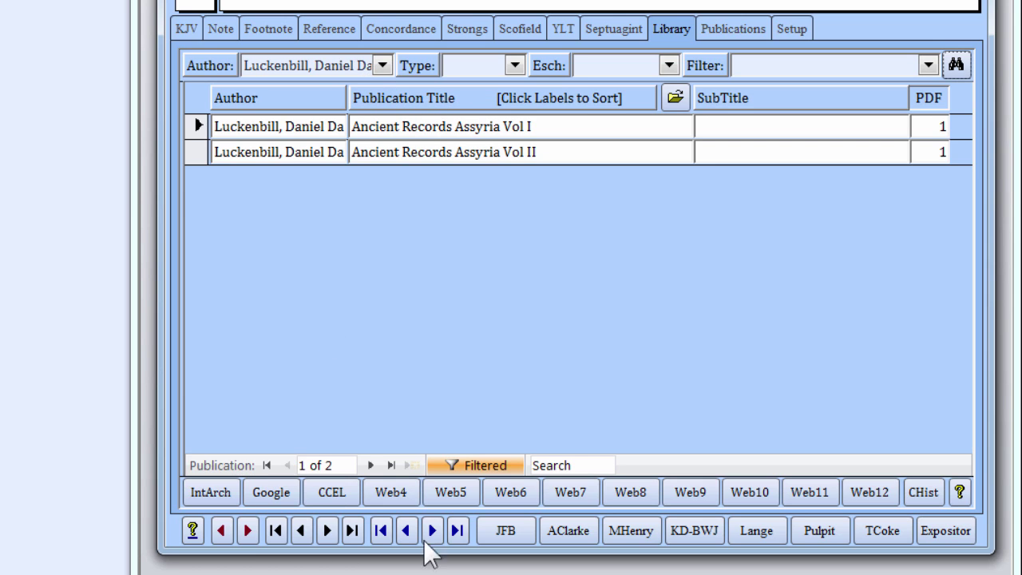
click(431, 63)
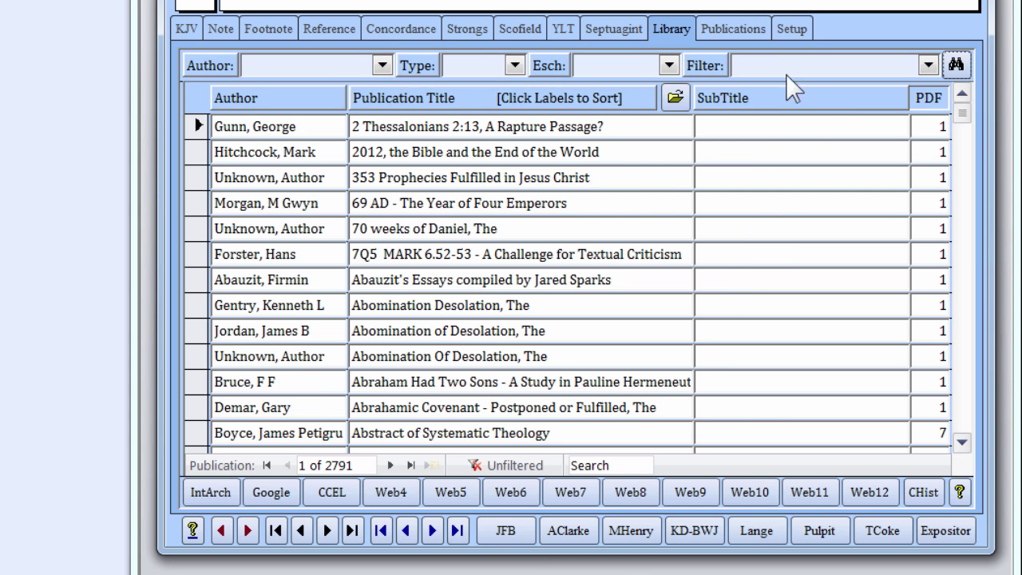
Step: Examine the publication types and eschatology lists, a publication record's type, and the publication paths in the setup
click(797, 32)
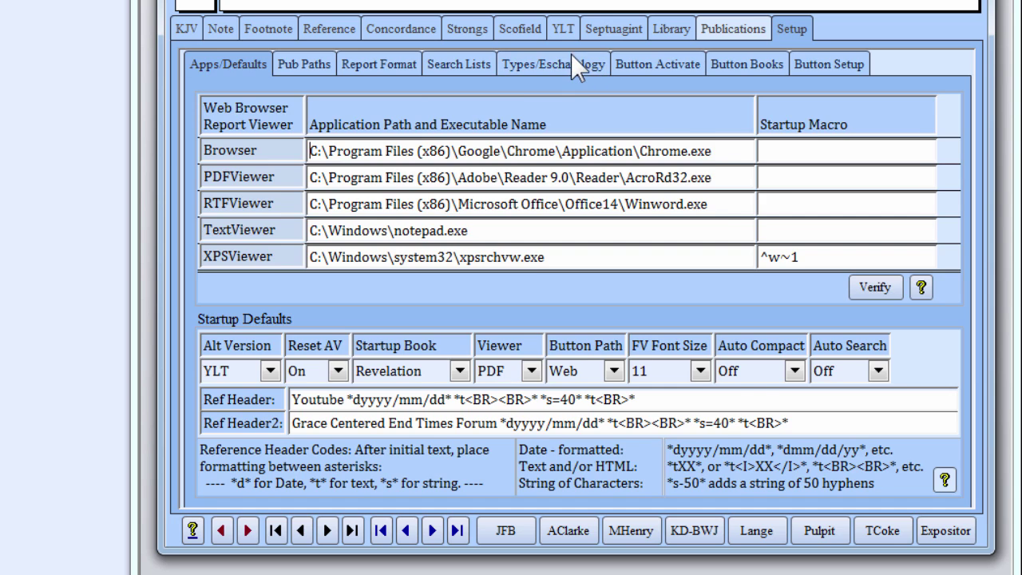
click(571, 56)
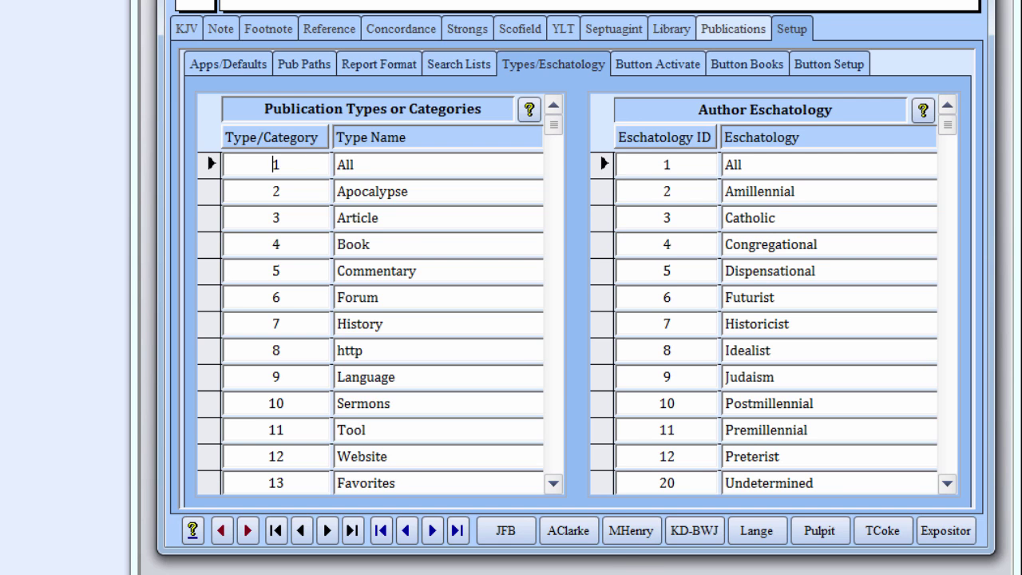
click(744, 31)
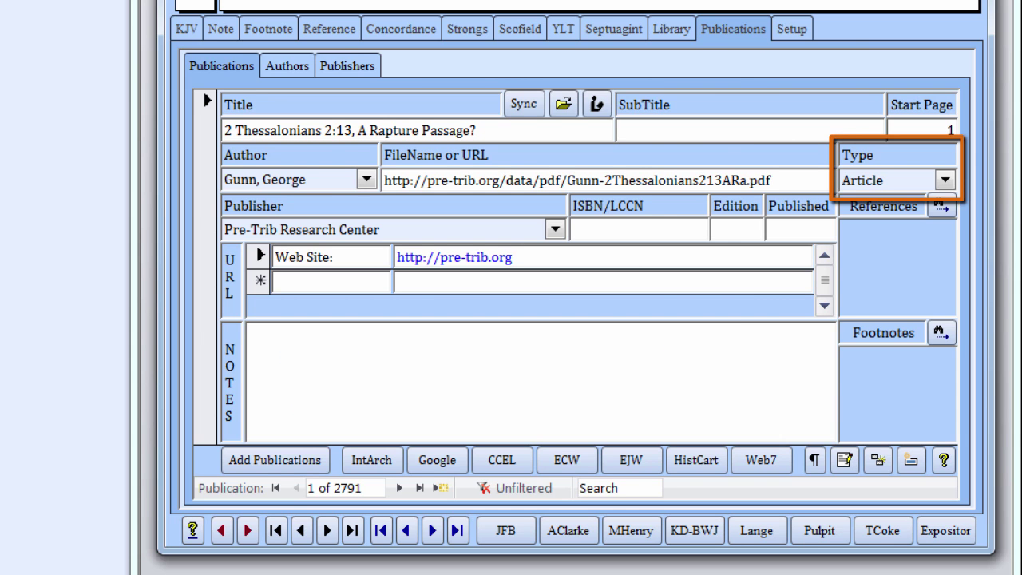
click(786, 36)
click(314, 56)
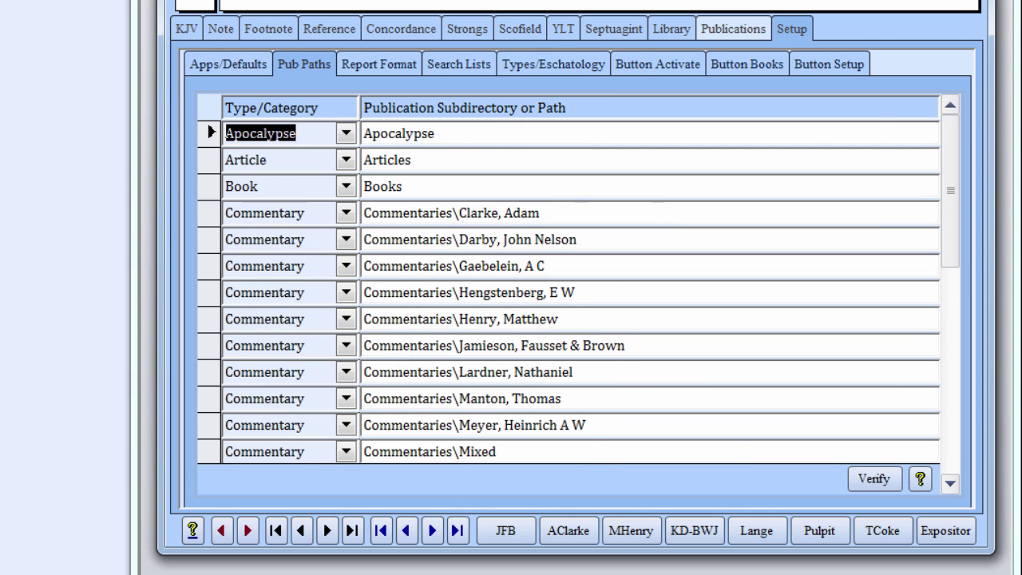
Step: Return to the library list, filter it by the publication type History and clear the type filter
click(669, 35)
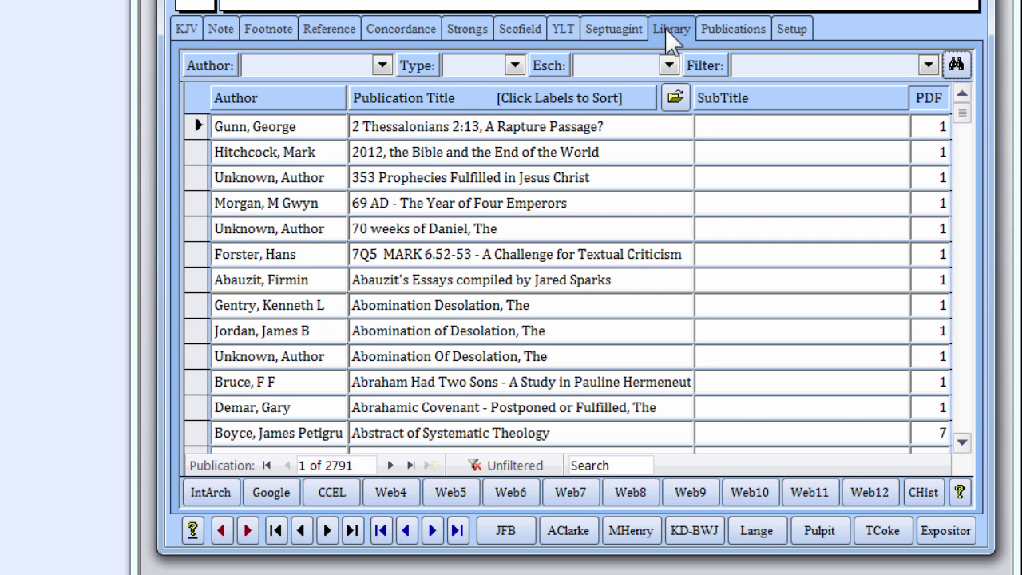
click(518, 65)
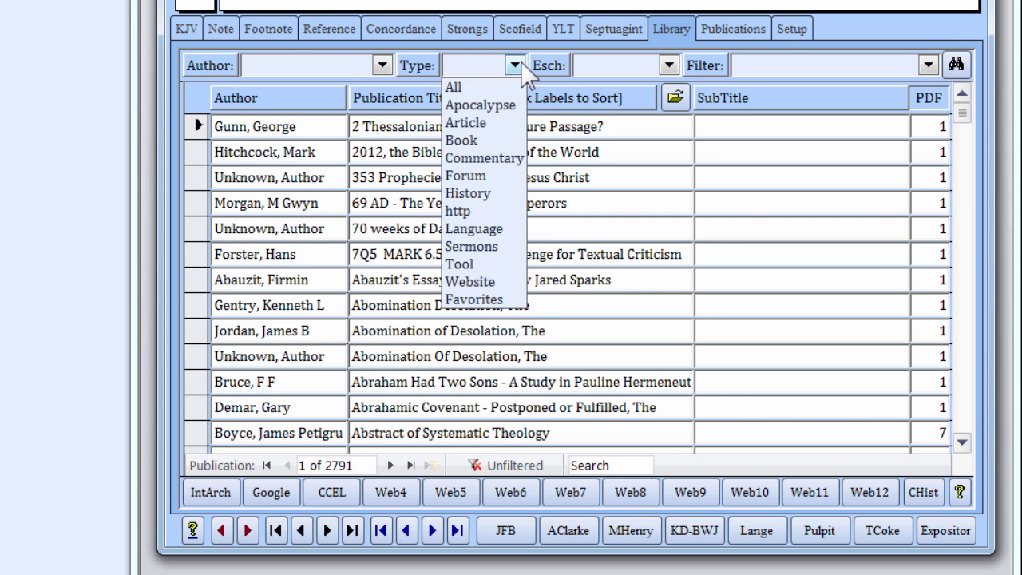
click(483, 193)
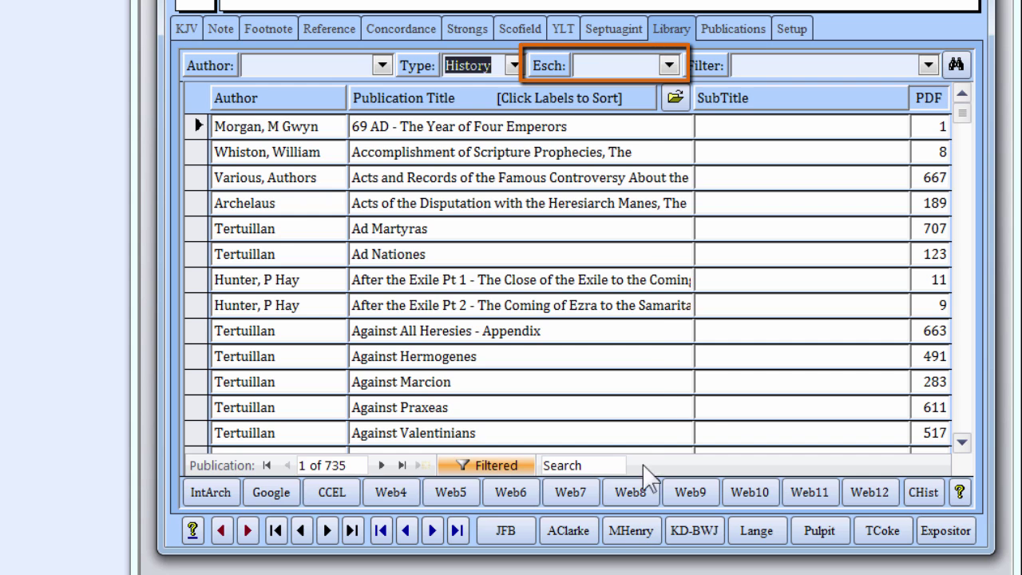
key(BackSpace)
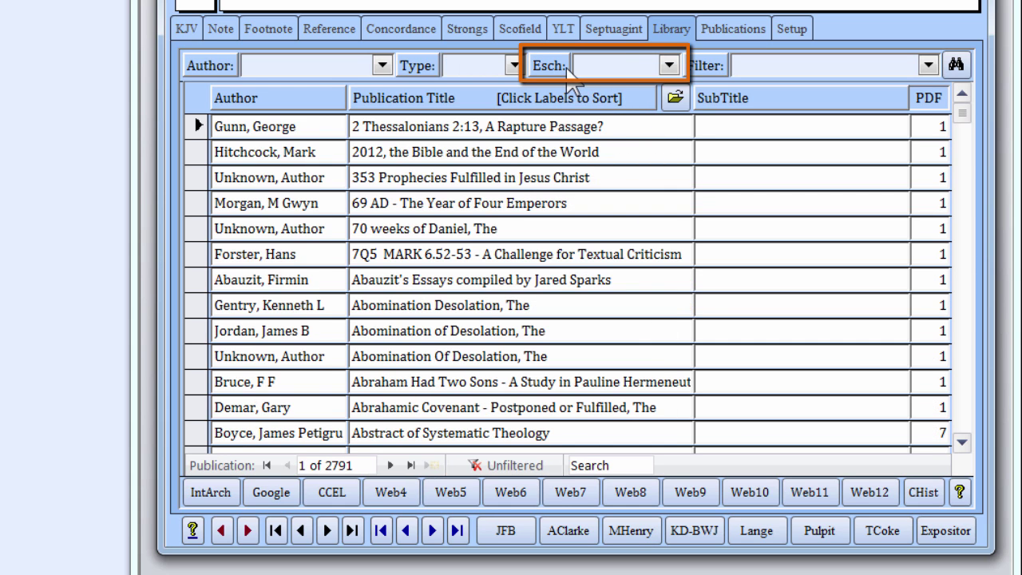
Step: Filter the library by the Amillennial eschatology, sort it by author and clear the filter
click(669, 67)
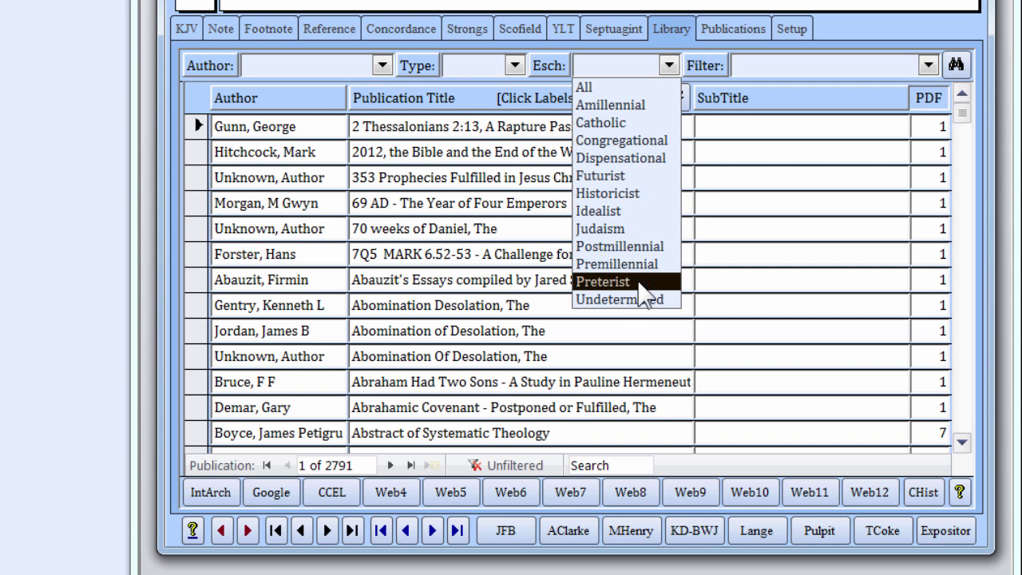
click(653, 105)
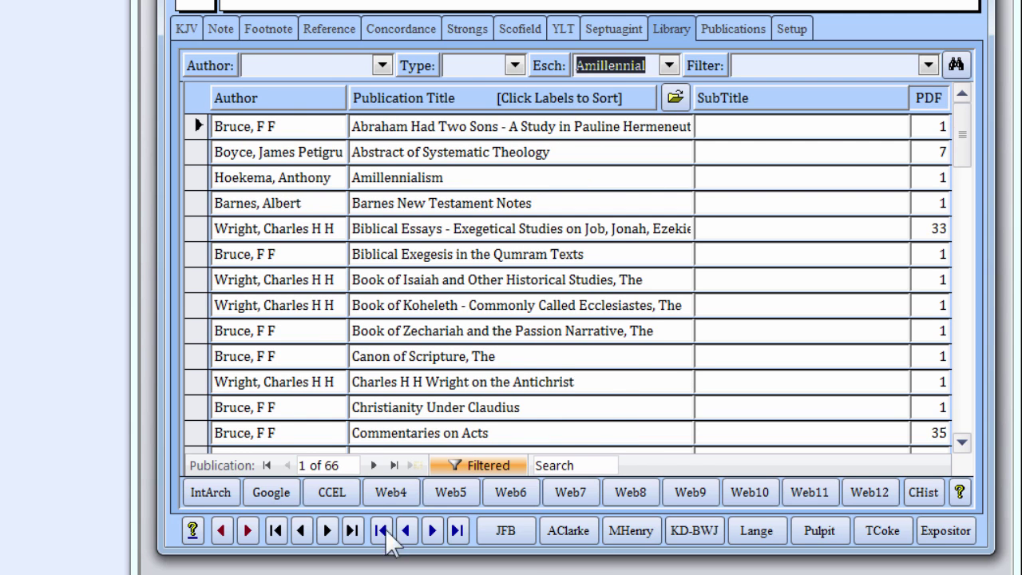
click(288, 98)
click(288, 97)
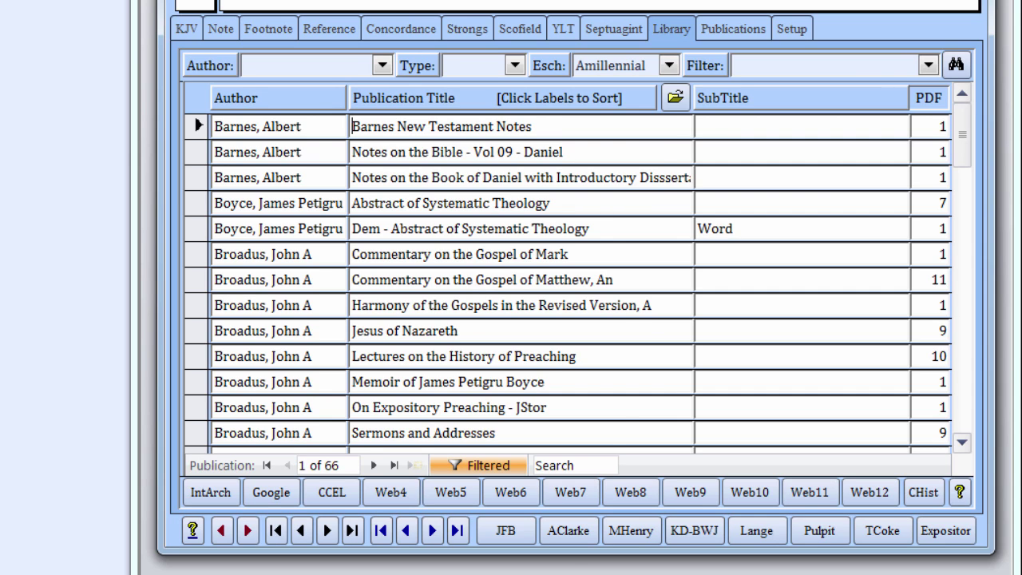
click(701, 70)
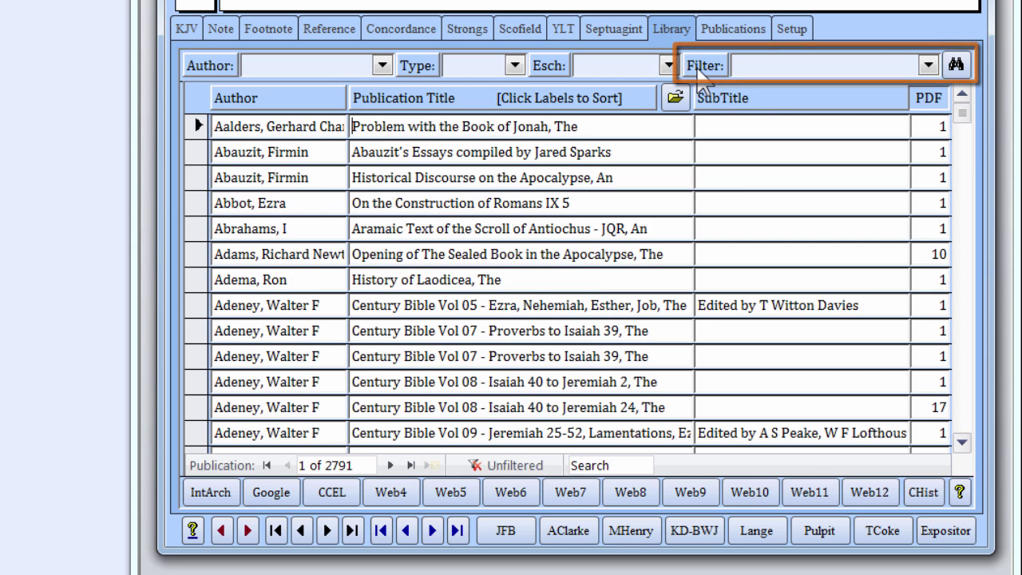
Step: Examine the library's stored filter terms and their full search list in the setup's field editor
click(927, 64)
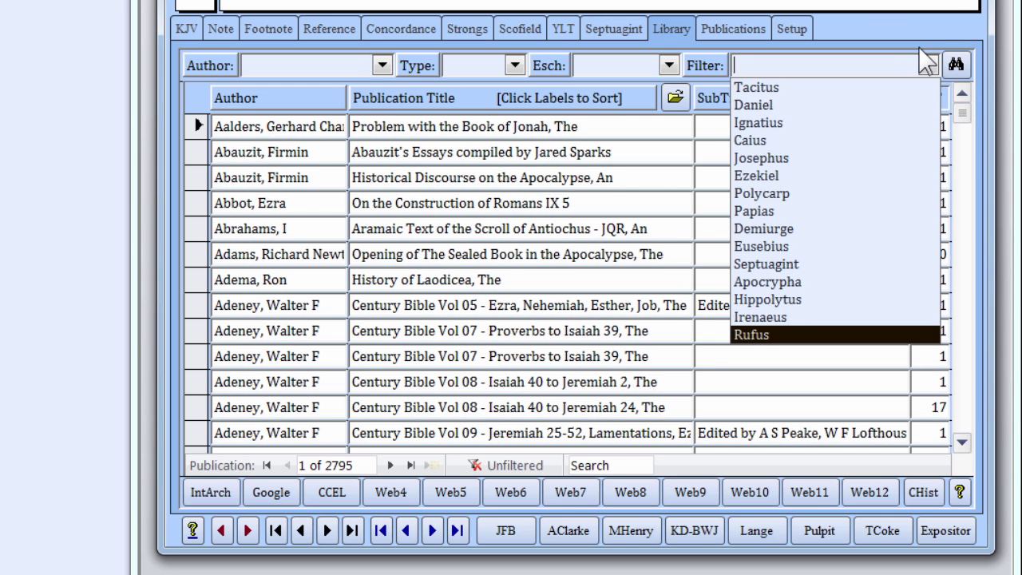
click(802, 27)
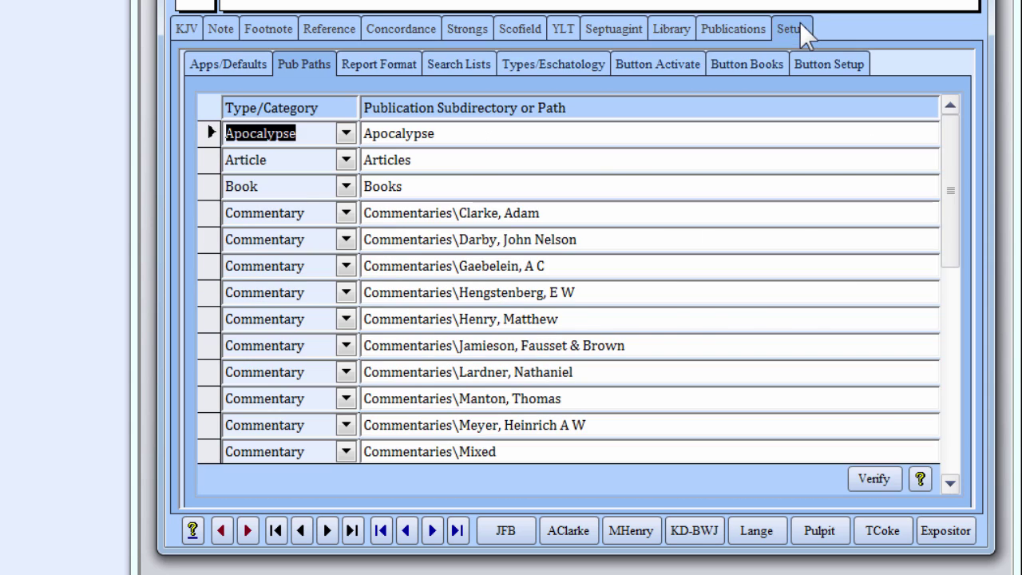
click(470, 59)
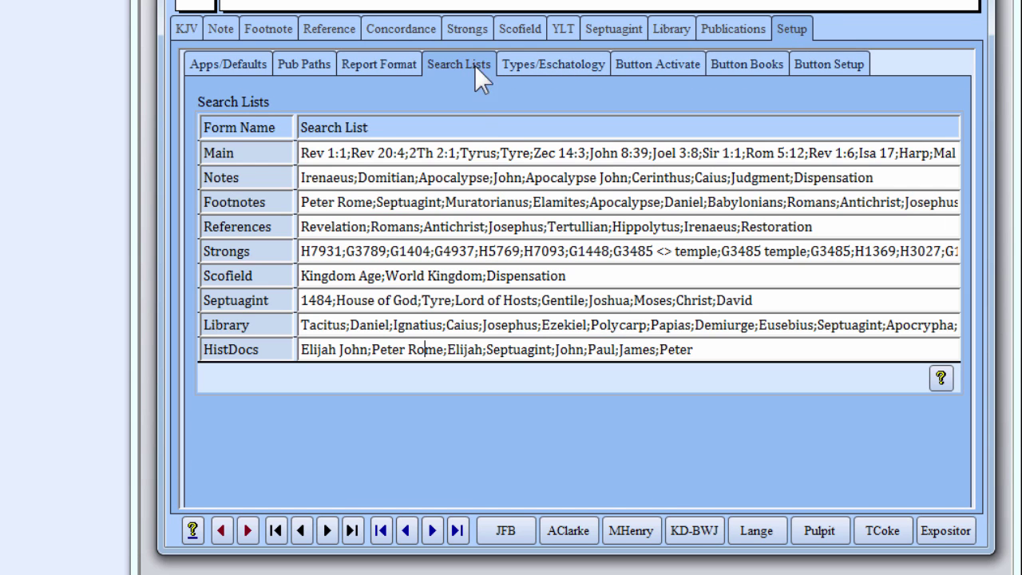
double_click(403, 334)
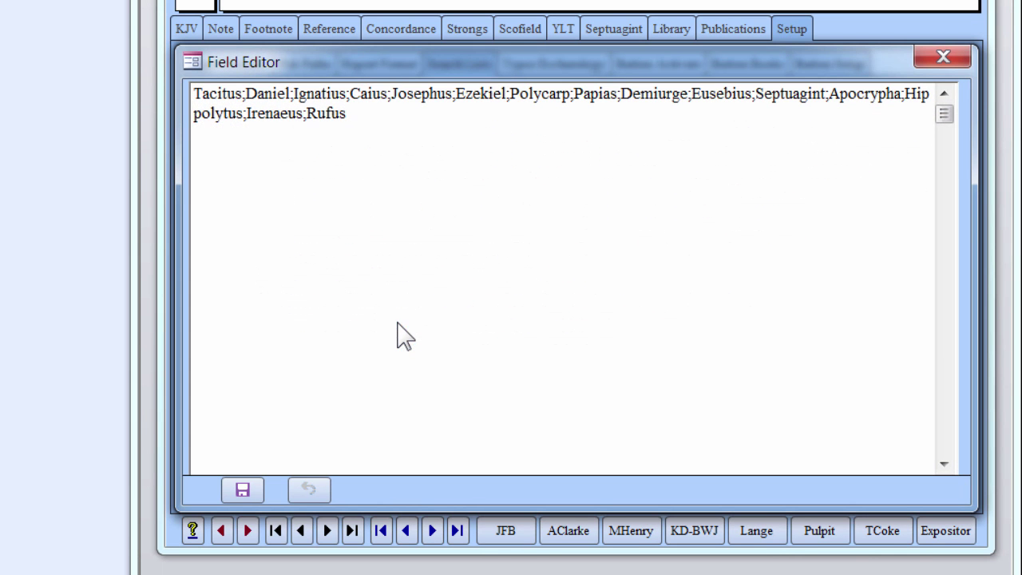
click(943, 58)
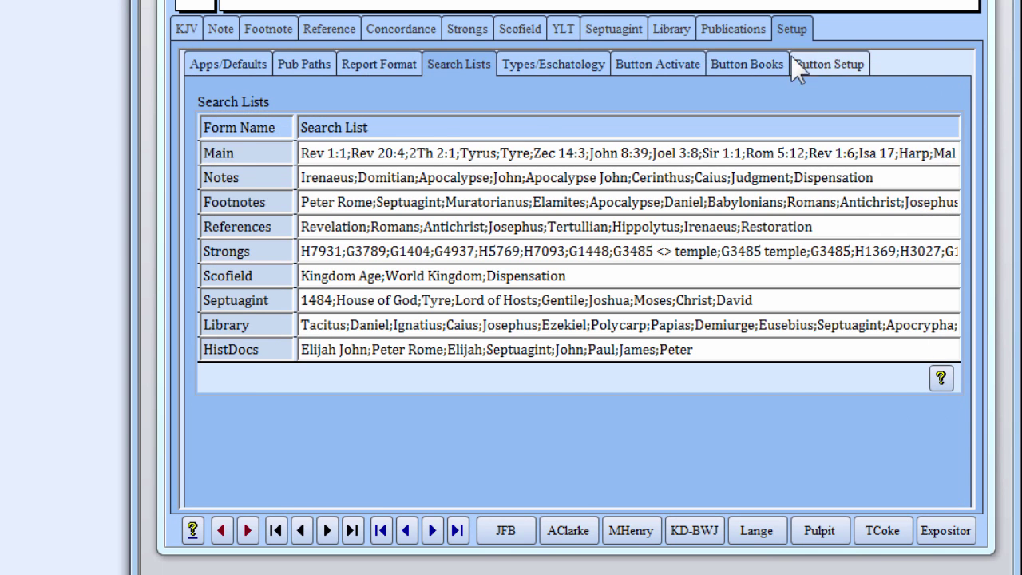
Step: Filter the library list by the stored search term Polycarp and sort the matches by publication title
click(672, 27)
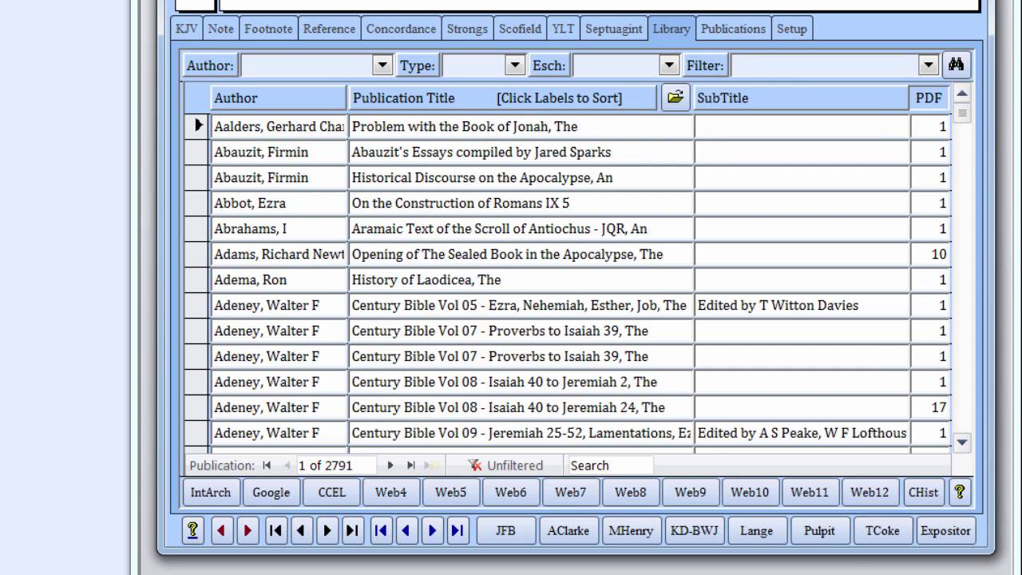
right_click(872, 65)
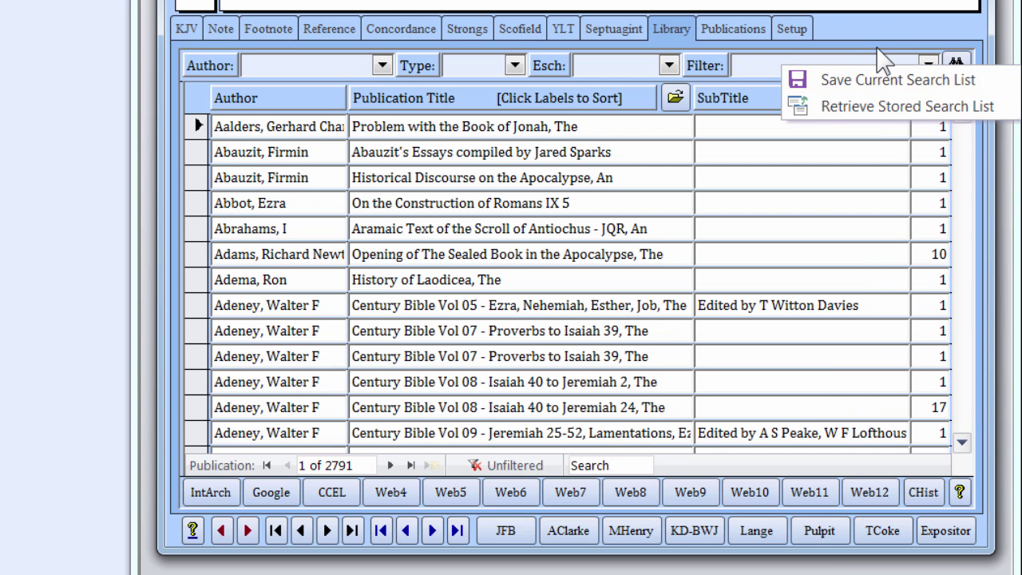
click(879, 65)
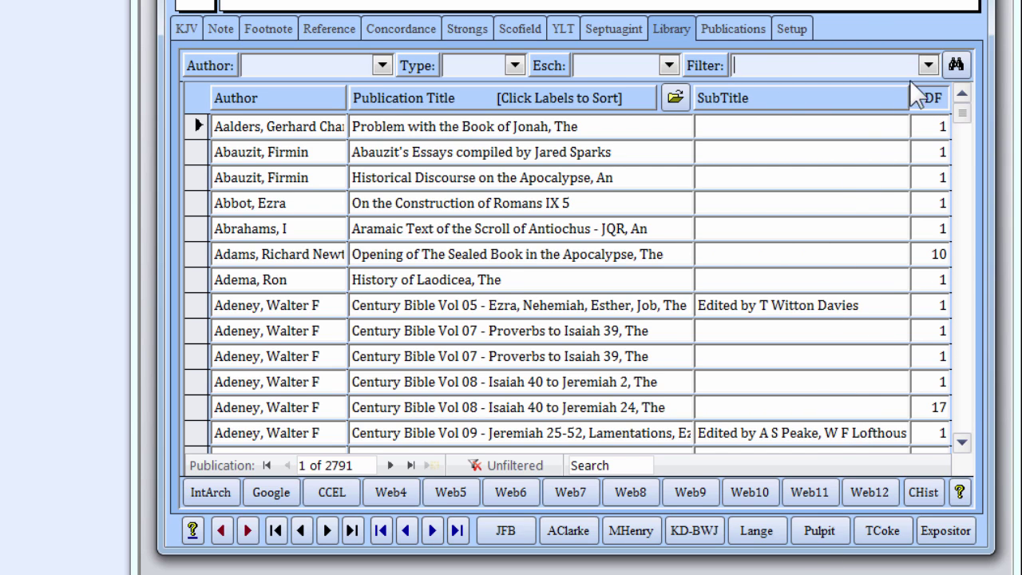
click(926, 65)
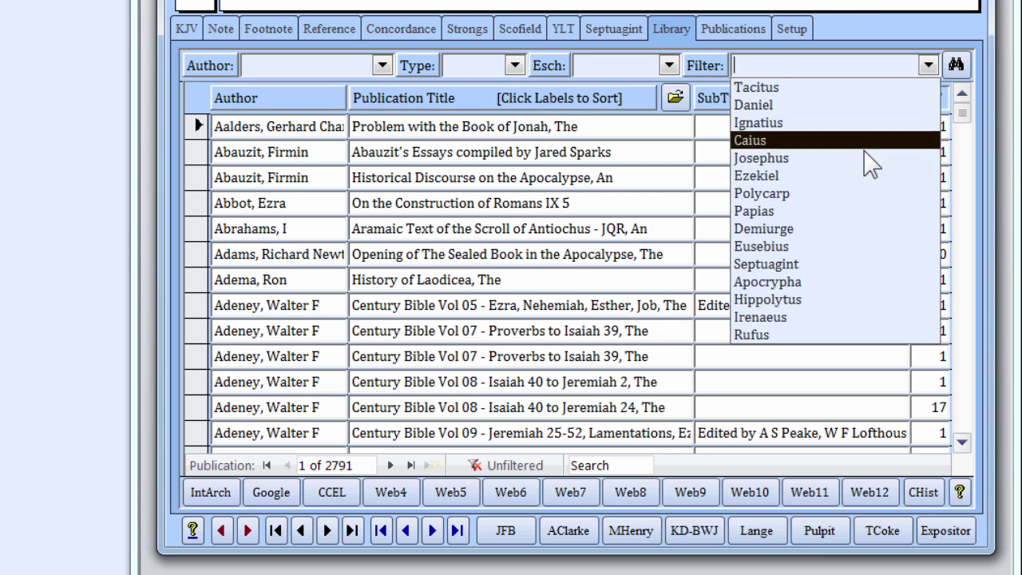
click(849, 193)
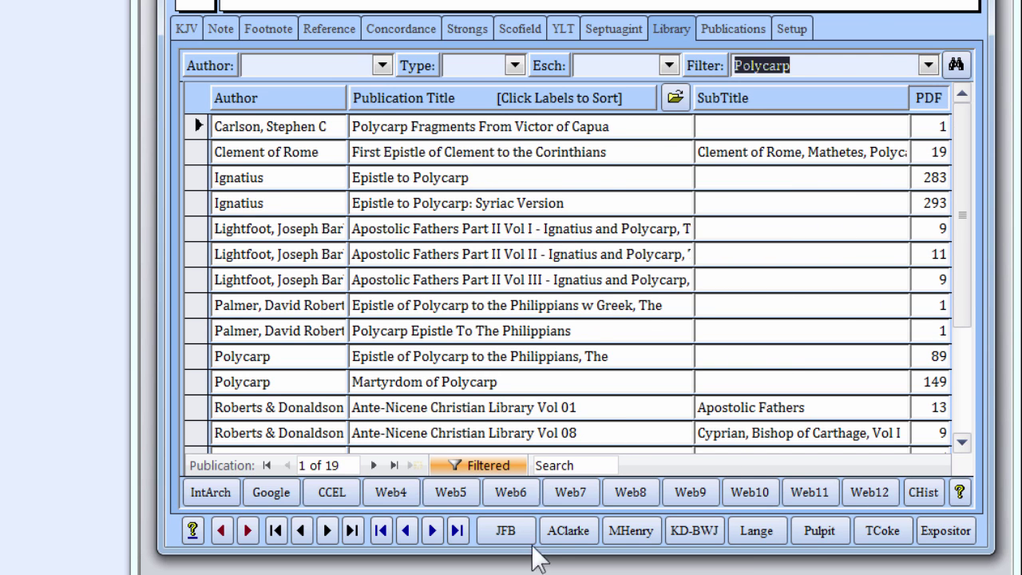
click(423, 103)
click(422, 103)
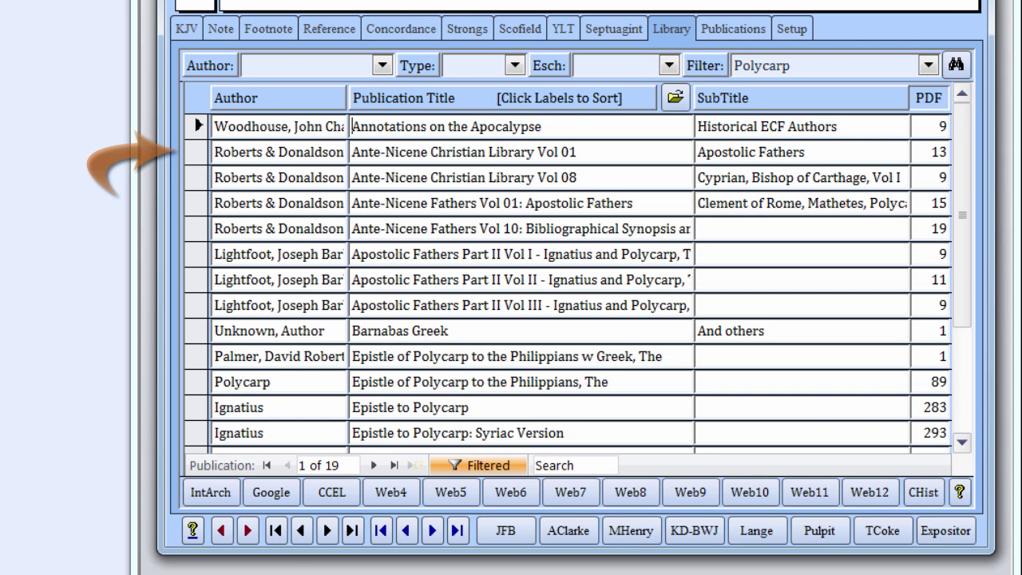
Step: Select Ante-Nicene Christian Library Vol 01 in the filtered list and sync the Publications form to that record
click(200, 154)
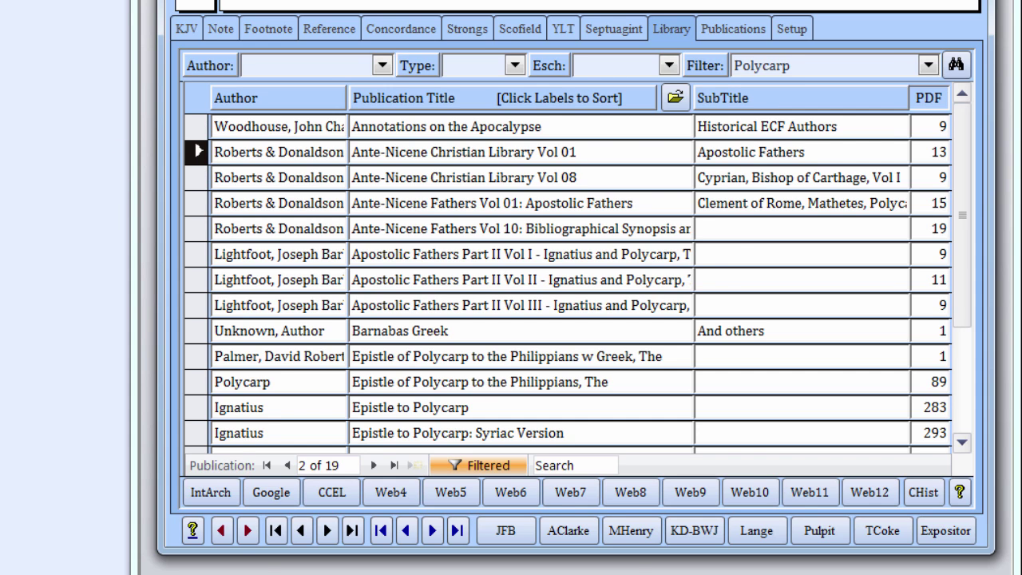
click(752, 24)
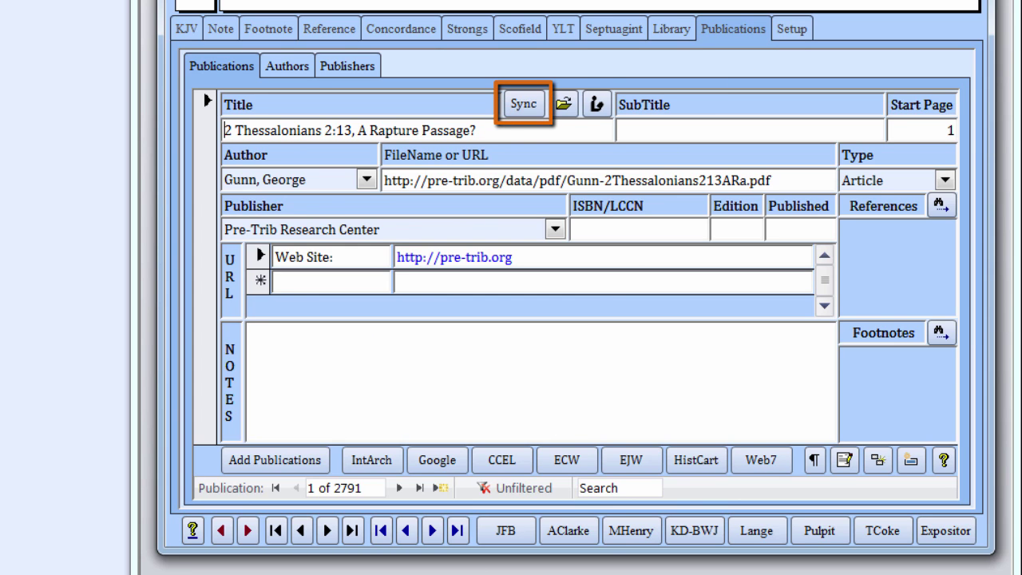
click(525, 112)
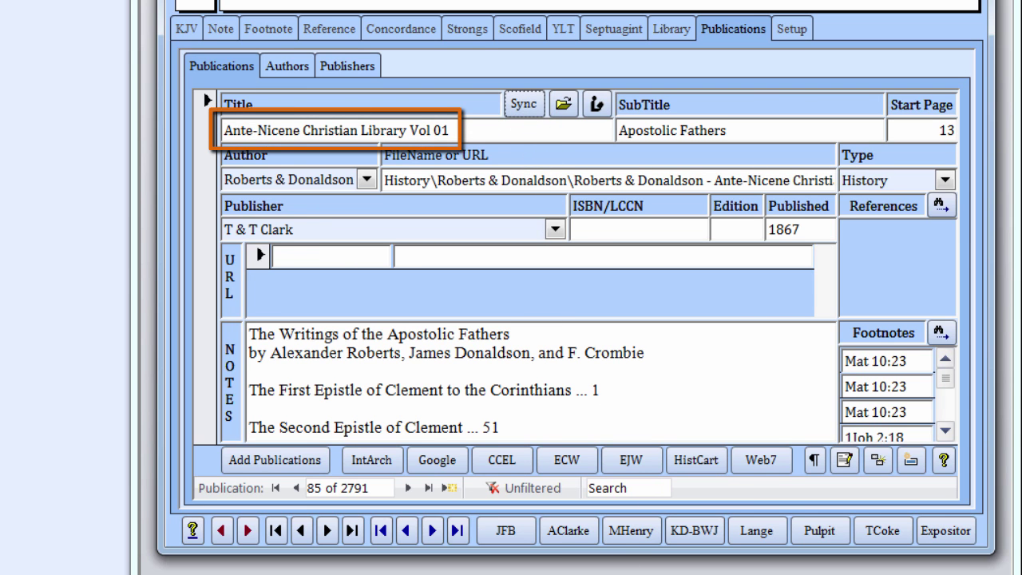
Step: View the full notes of Ante-Nicene Christian Library Vol 01 in the field viewer and return to the filtered library list
double_click(627, 428)
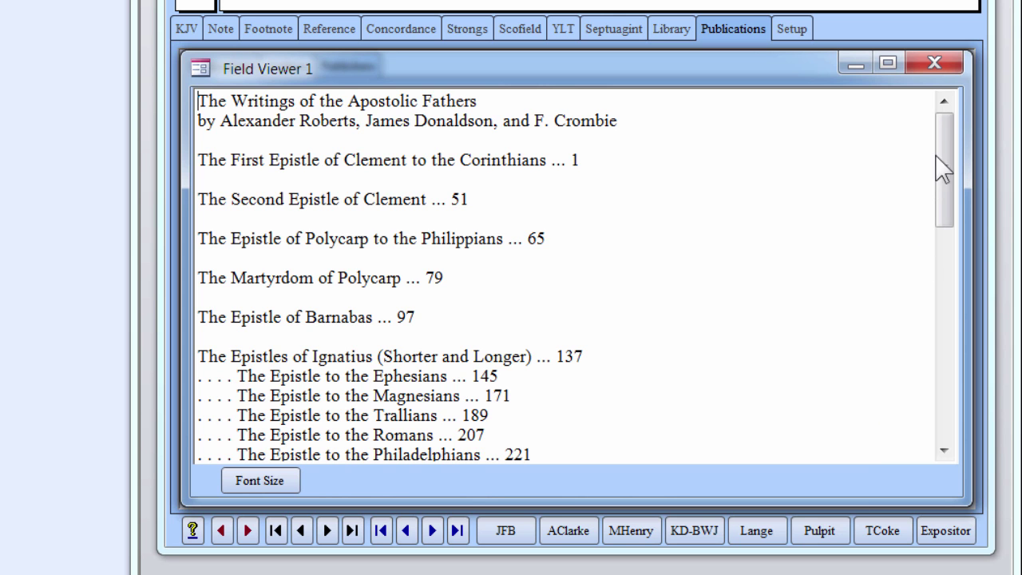
click(934, 62)
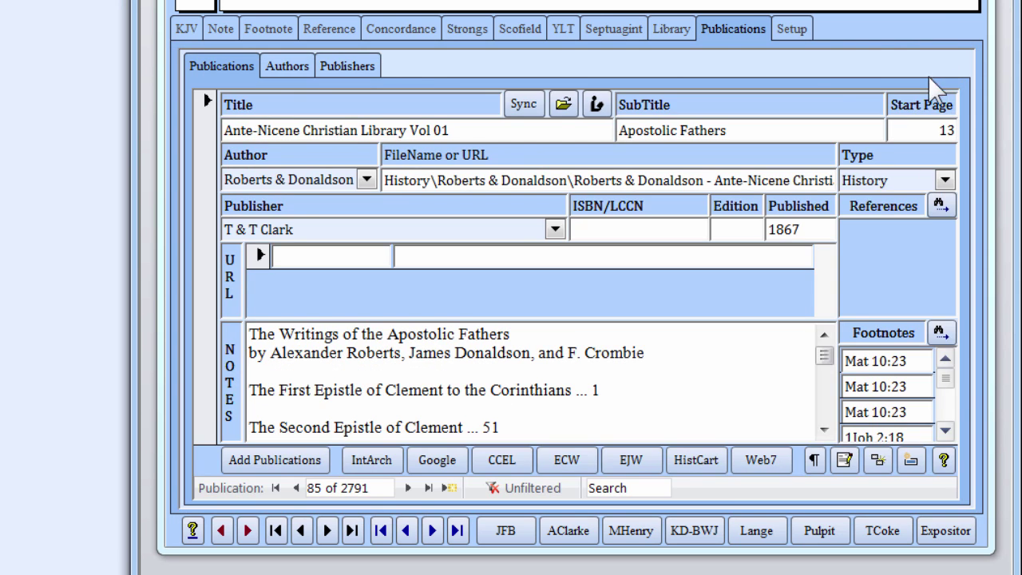
click(679, 27)
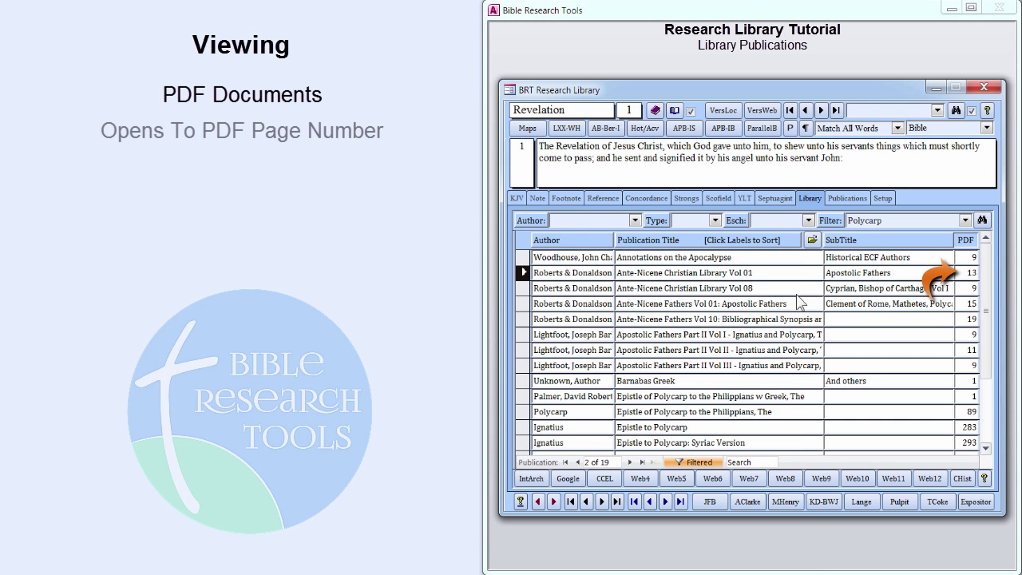
Step: Open the PDF of Ante-Nicene Christian Library Vol 01, check its start page in the publication record, and close the PDF
click(811, 239)
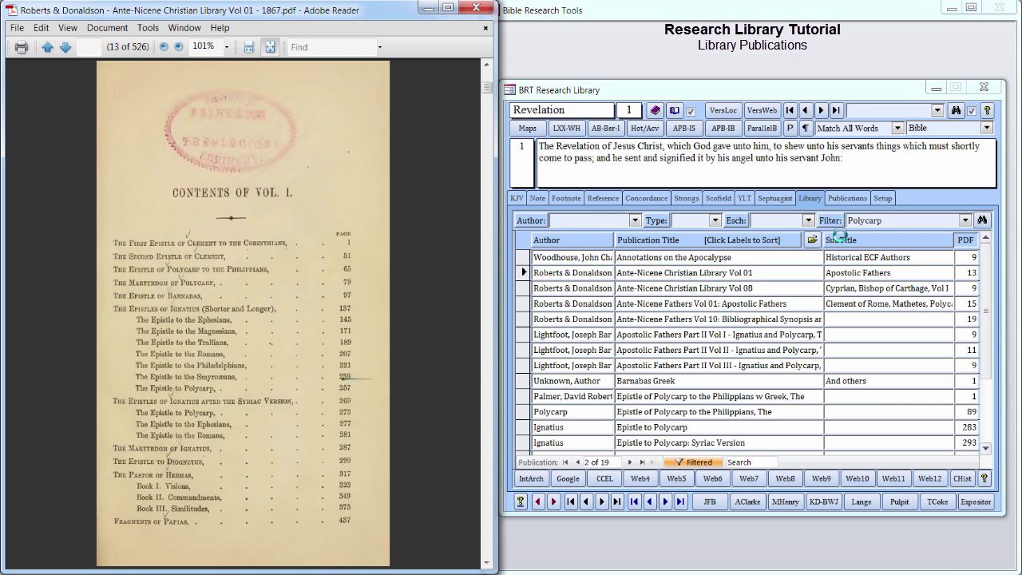
click(863, 209)
click(861, 204)
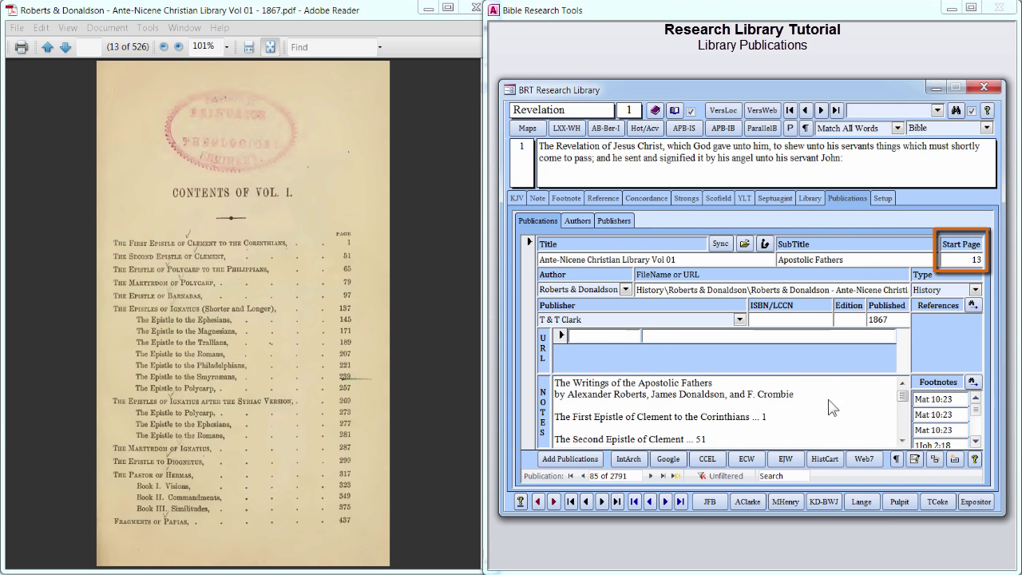
click(811, 200)
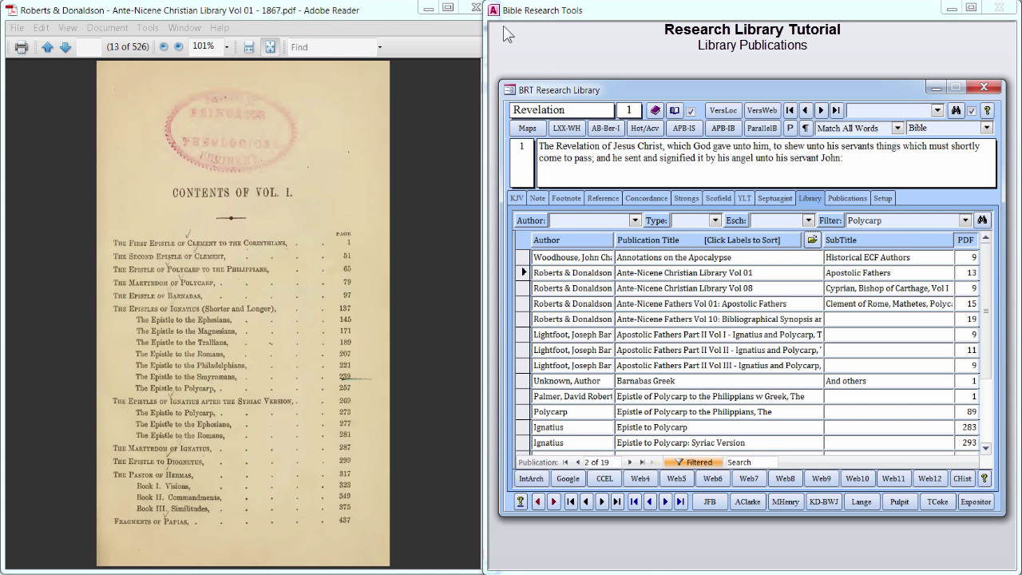
click(479, 11)
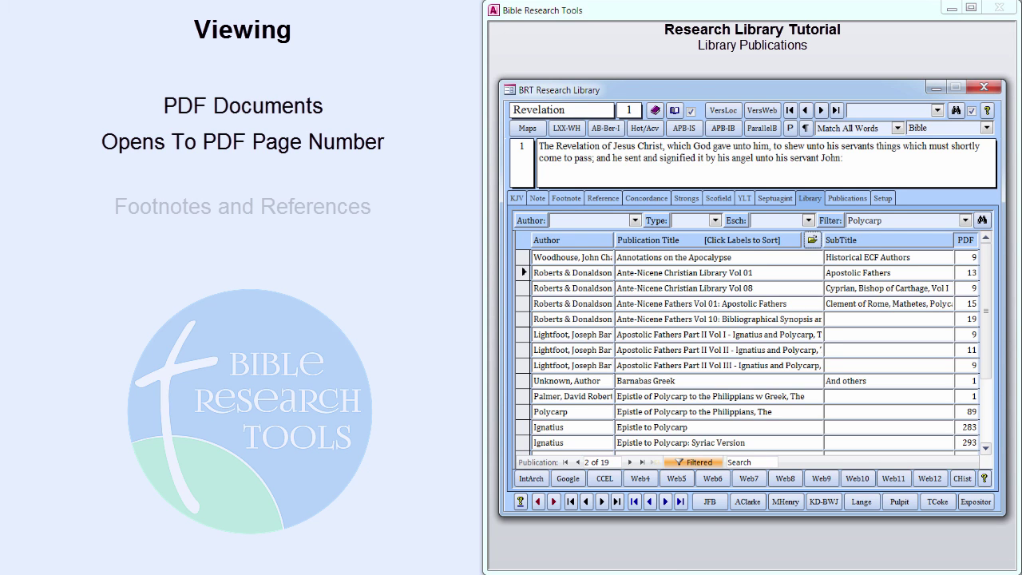
Step: Examine the PDF page numbers stored with the Revelation 1:1 footnotes and return to the library list
click(573, 200)
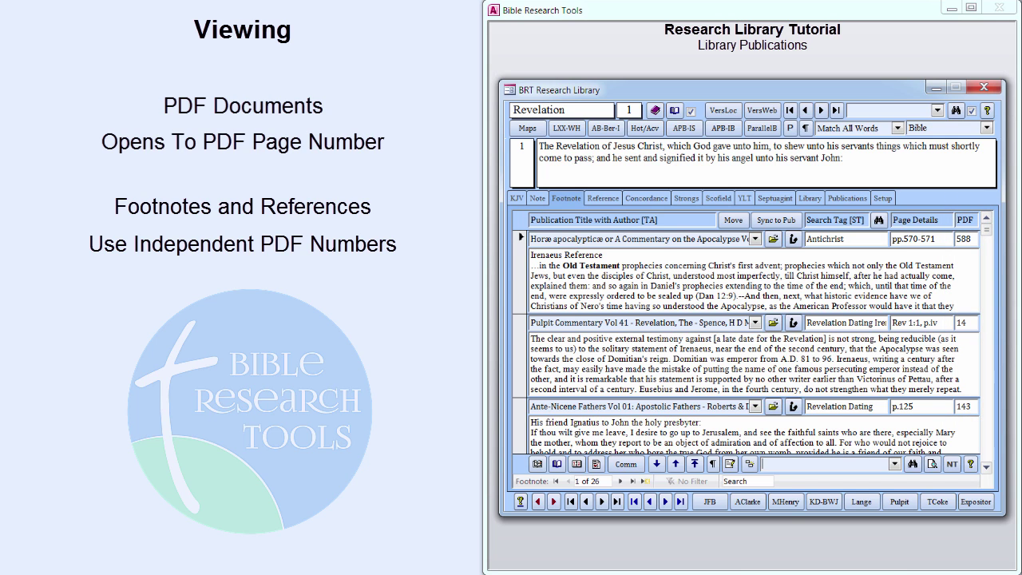
click(809, 198)
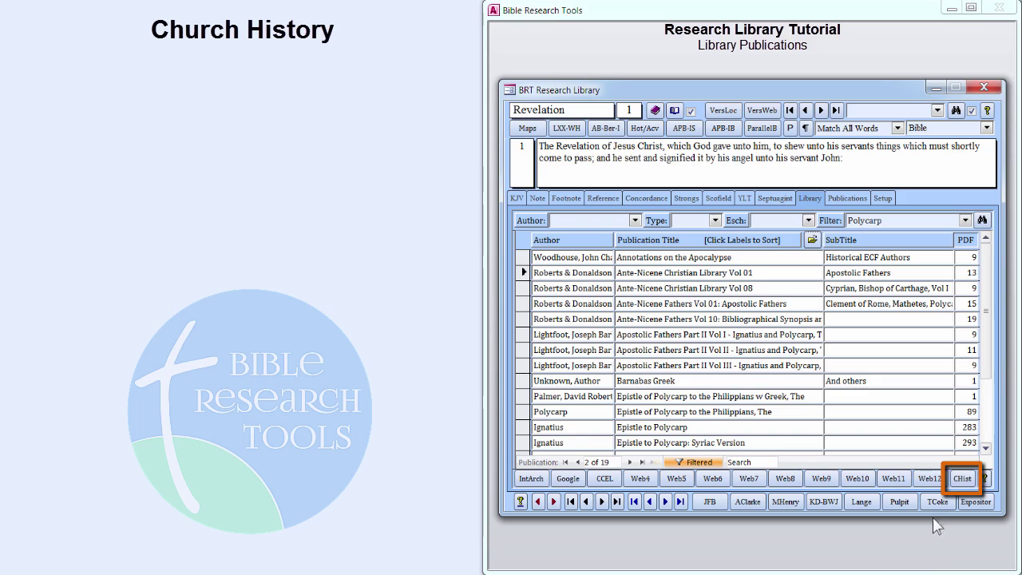
Step: Open Church History and display Book 3 of Clement of Alexandria's Pedagogus, or The Instructor
click(961, 481)
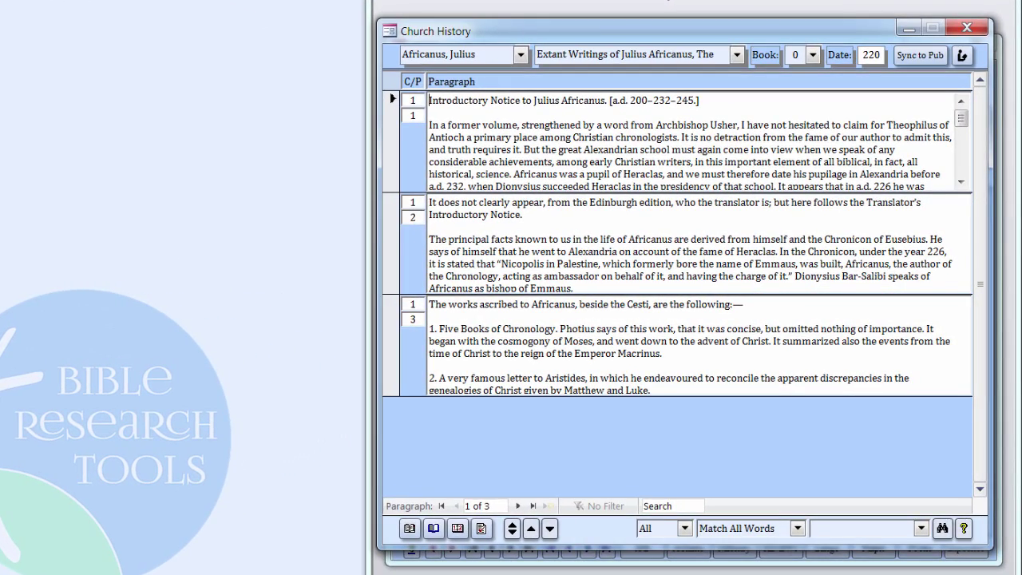
click(520, 54)
click(451, 205)
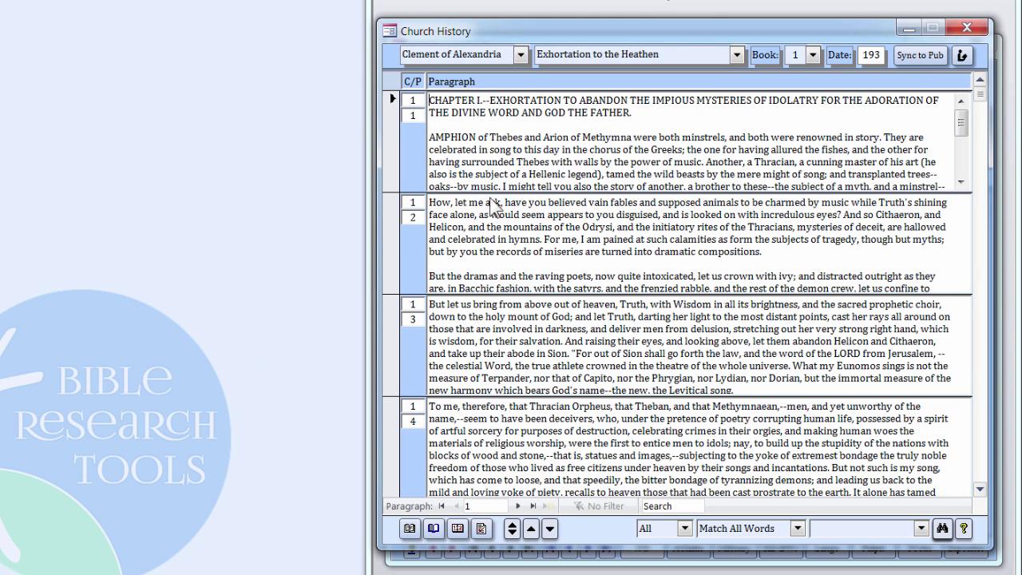
click(736, 54)
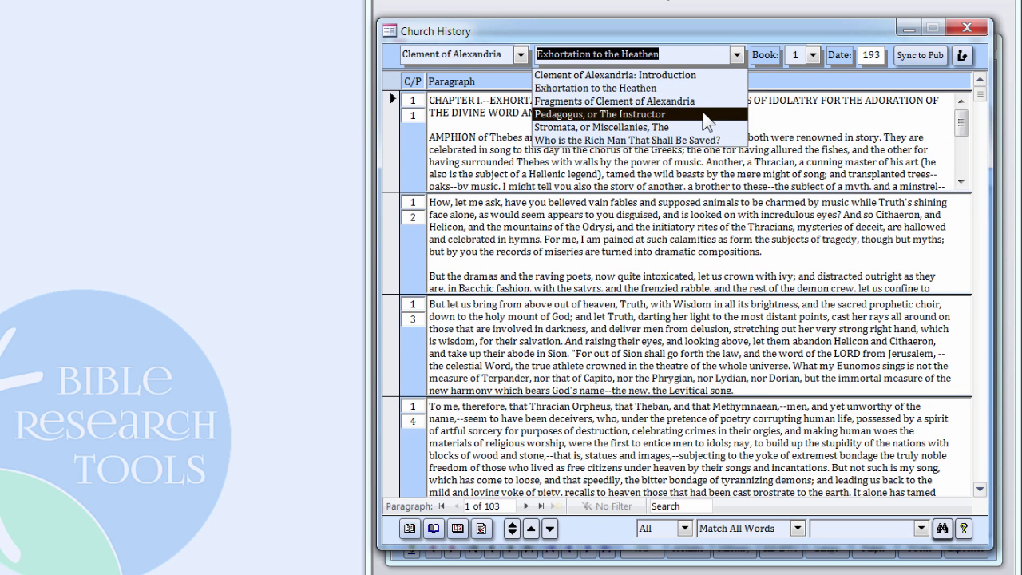
click(713, 121)
click(812, 55)
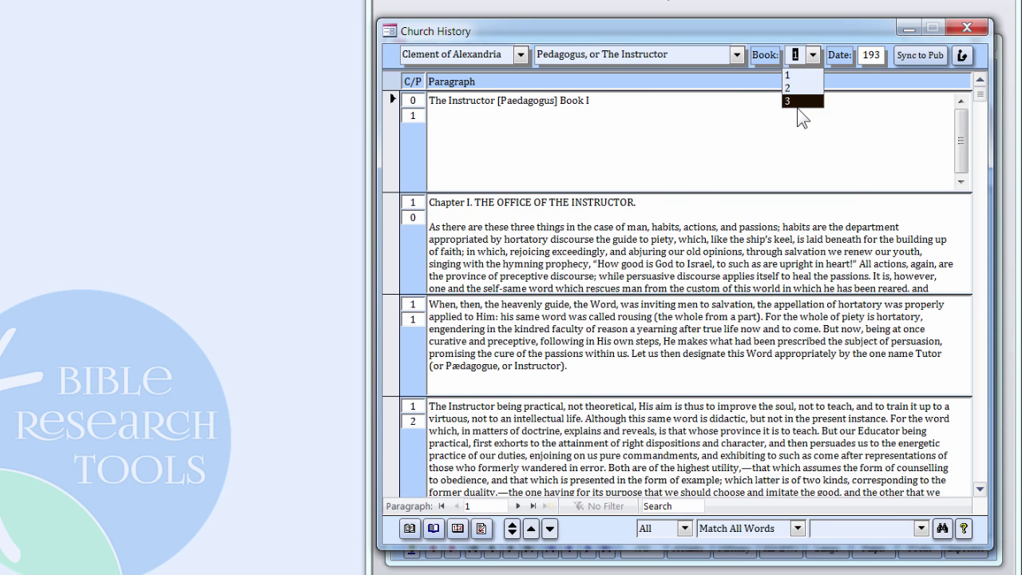
click(797, 107)
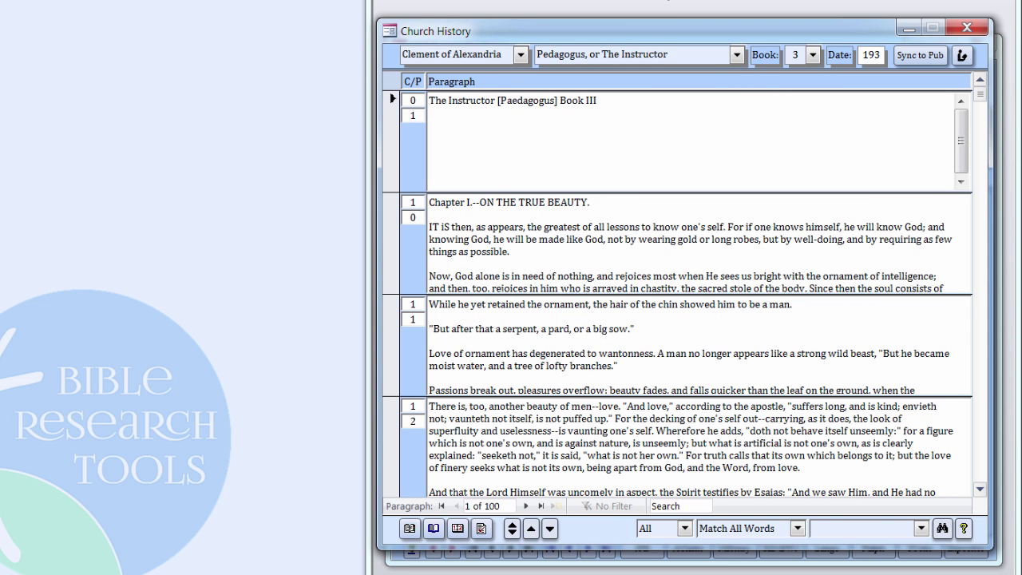
Step: Load Irenaeus's Against Heresies from the Church History lookup and view its second paragraph separately
click(964, 55)
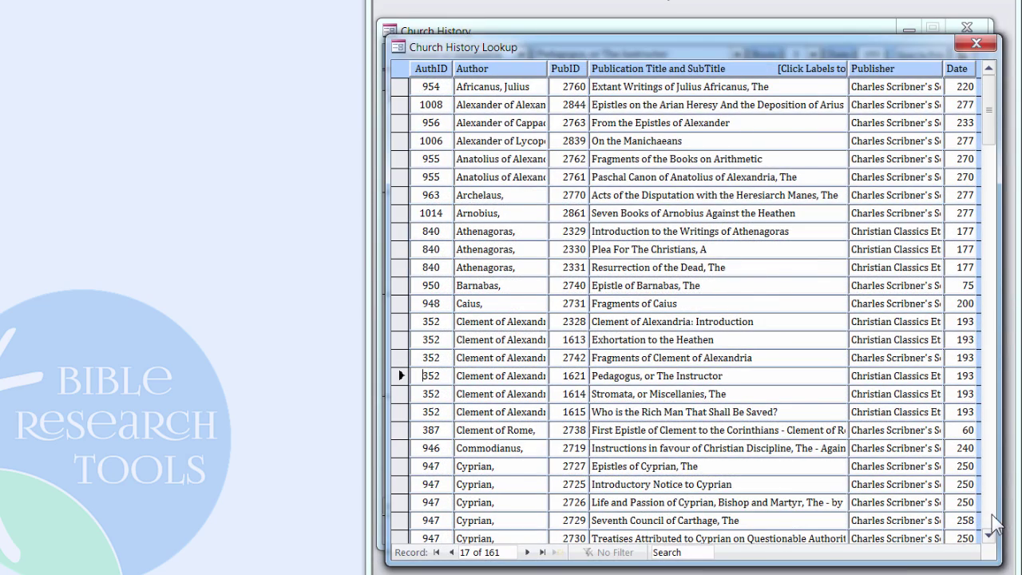
click(991, 515)
click(991, 515)
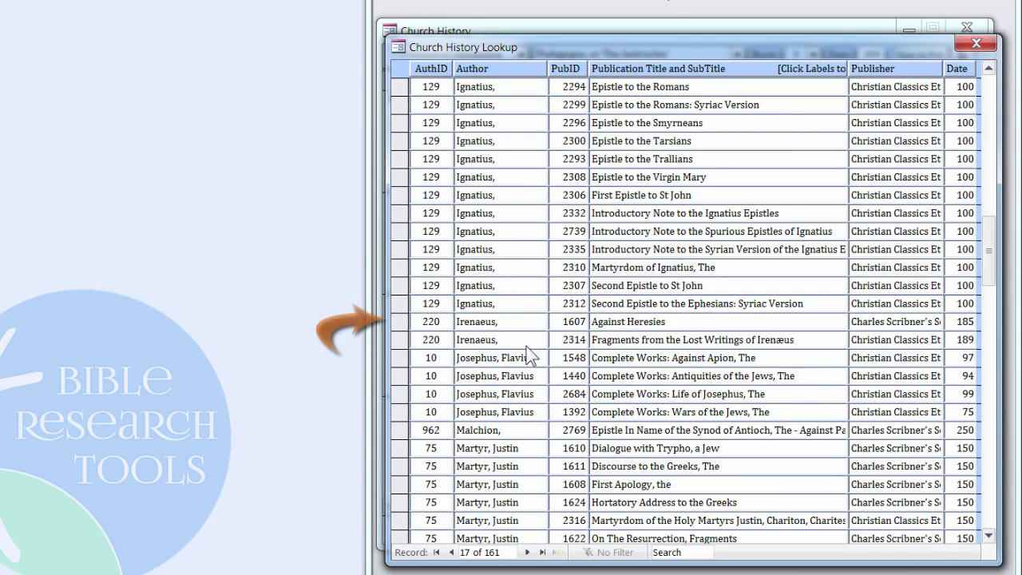
click(517, 320)
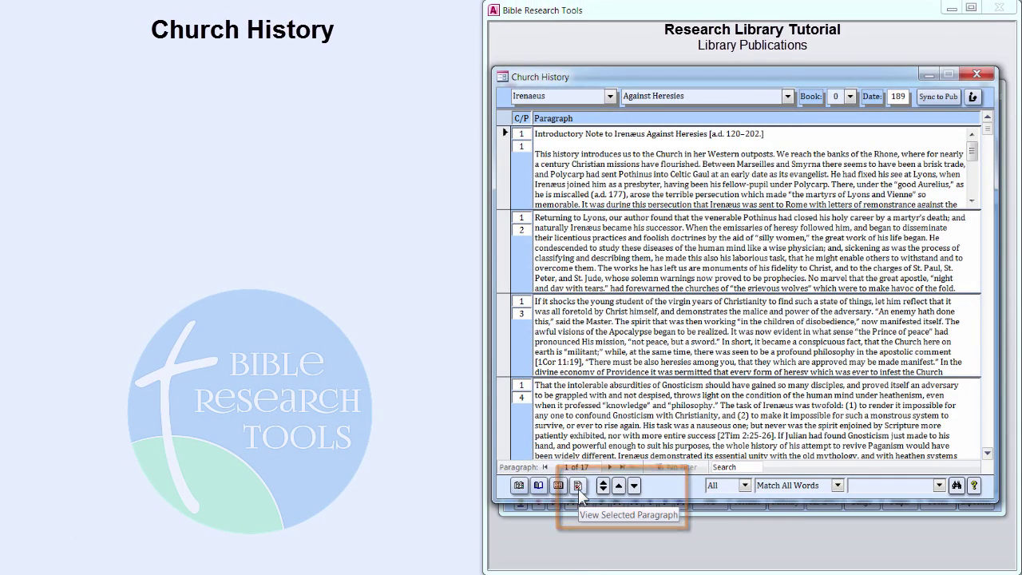
click(521, 232)
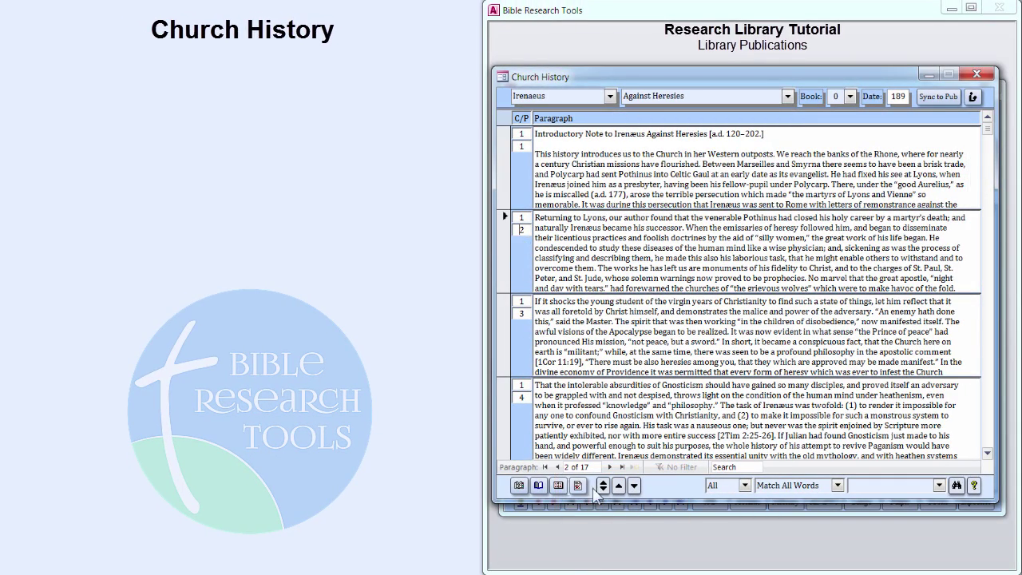
click(578, 485)
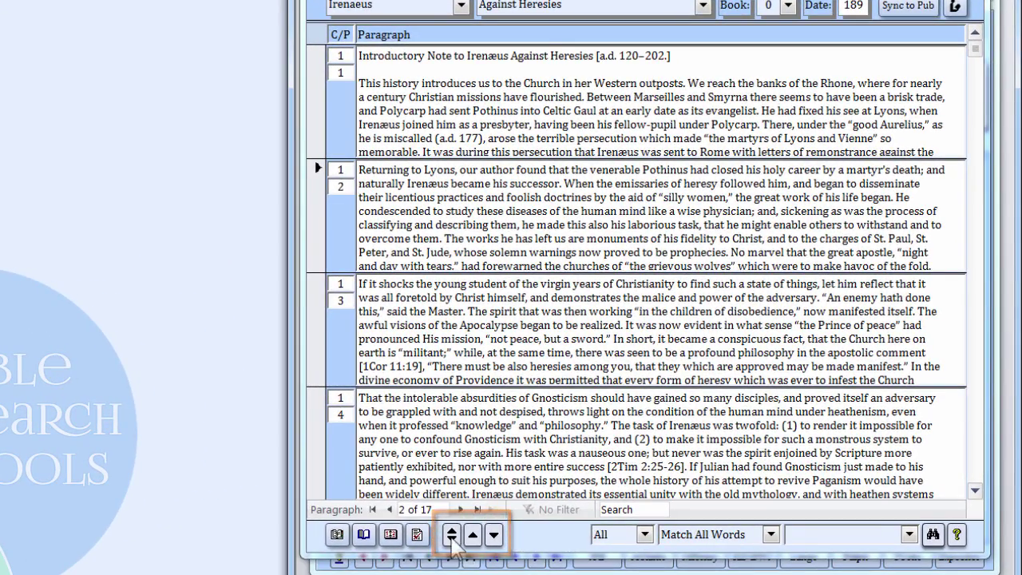
Step: Reduce the height of the Church History paragraph rows to about five lines each
click(451, 535)
click(451, 534)
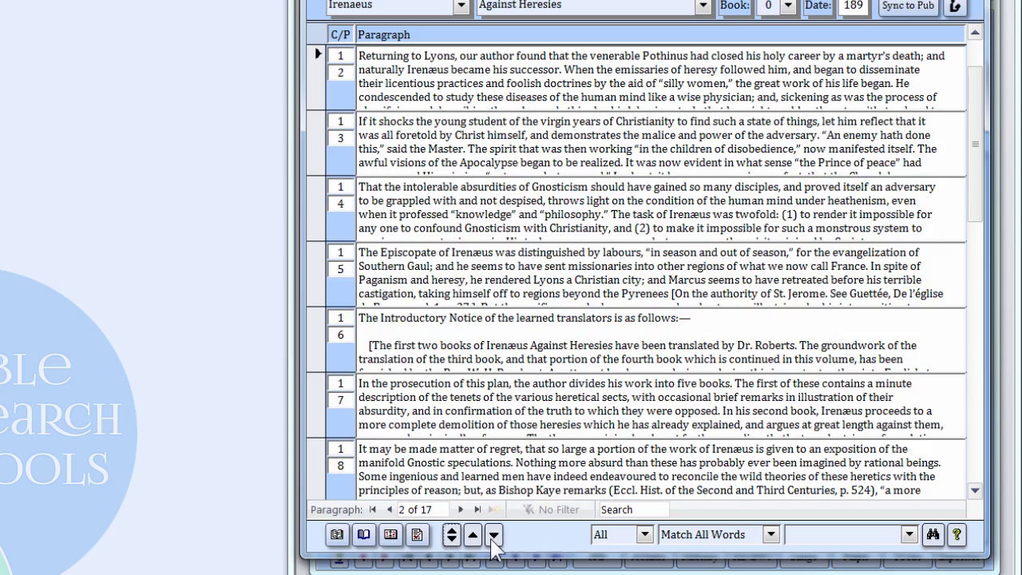
click(494, 535)
click(495, 535)
click(473, 535)
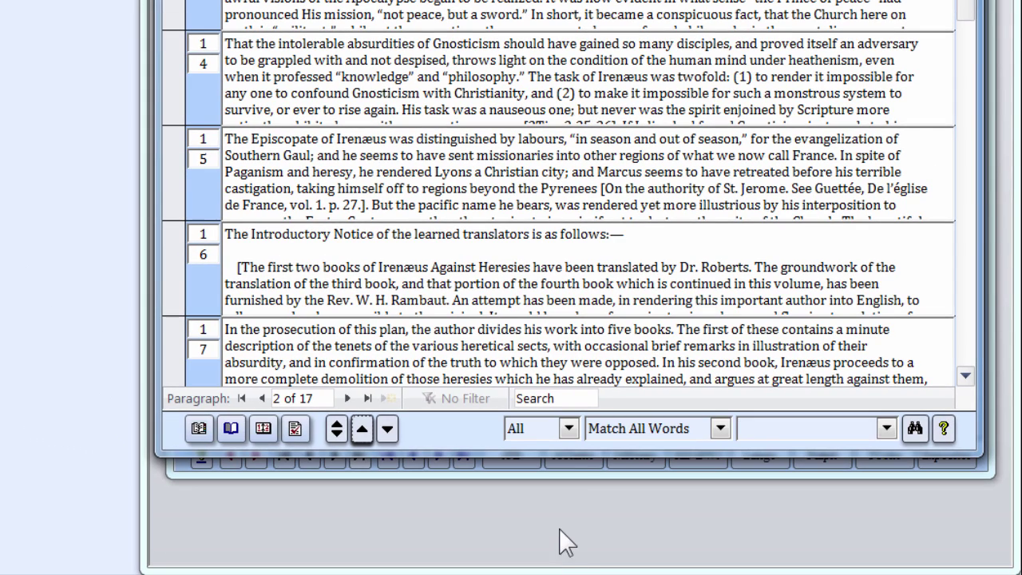
Step: Review the Church History search options, keeping the scope at All and the matching at Match All Words
click(568, 430)
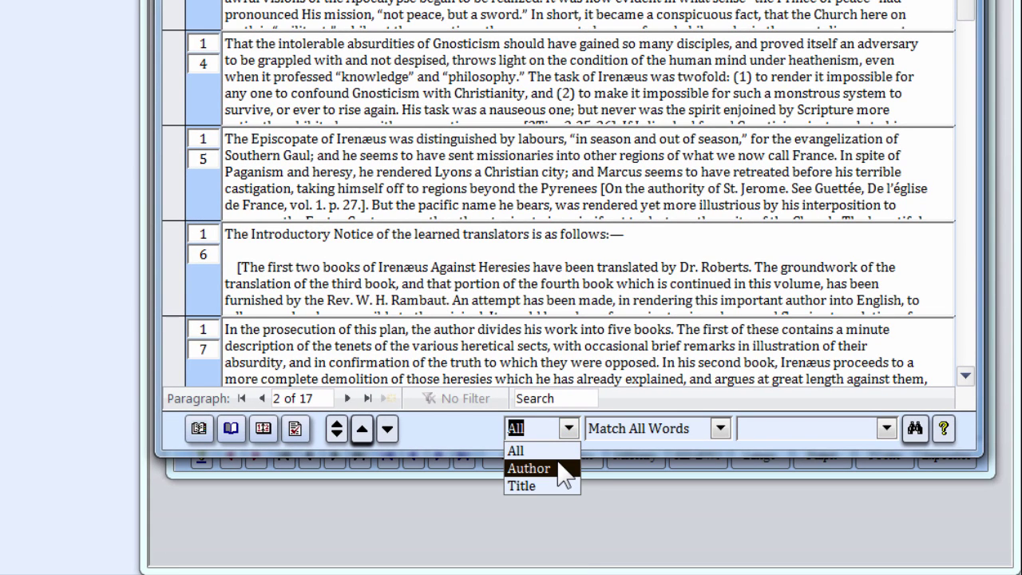
click(511, 451)
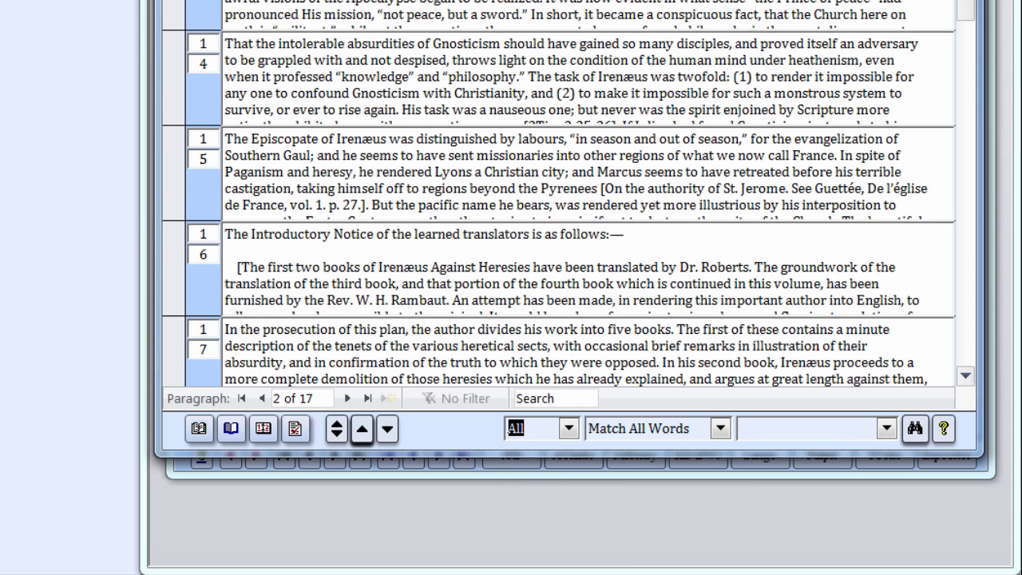
click(720, 429)
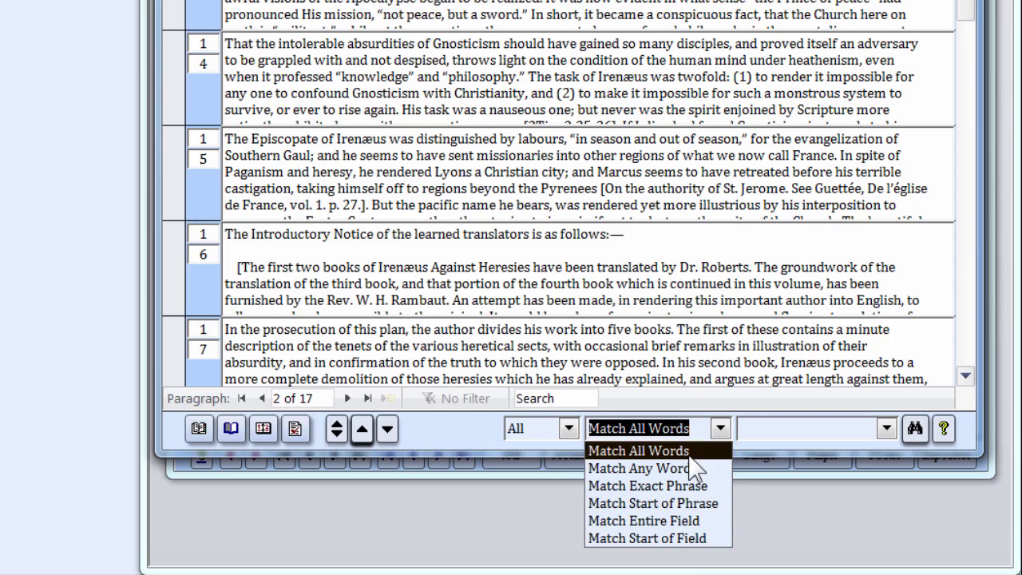
click(725, 428)
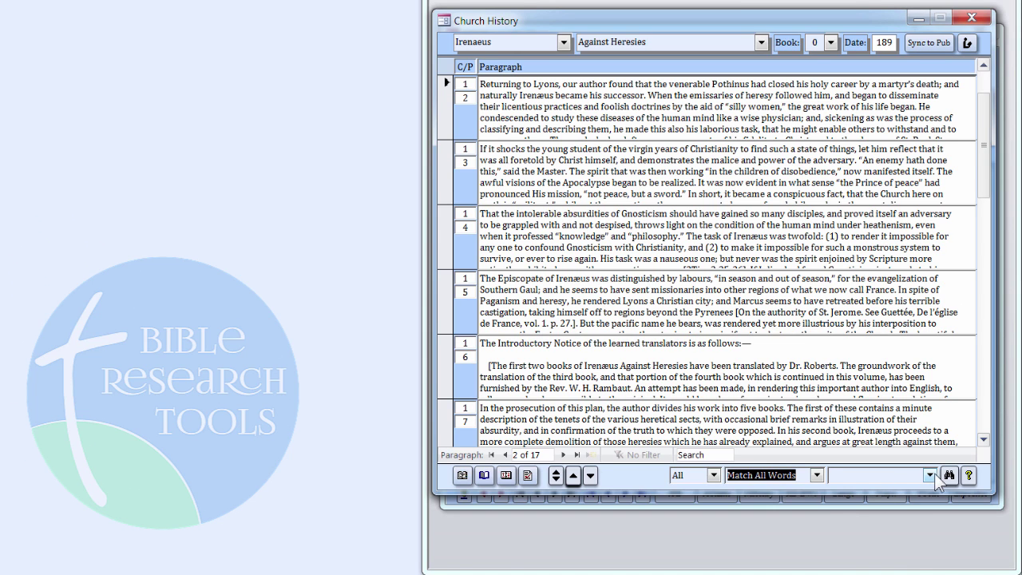
Step: Examine the list of earlier search terms and the options for saving or retrieving a search list
click(931, 475)
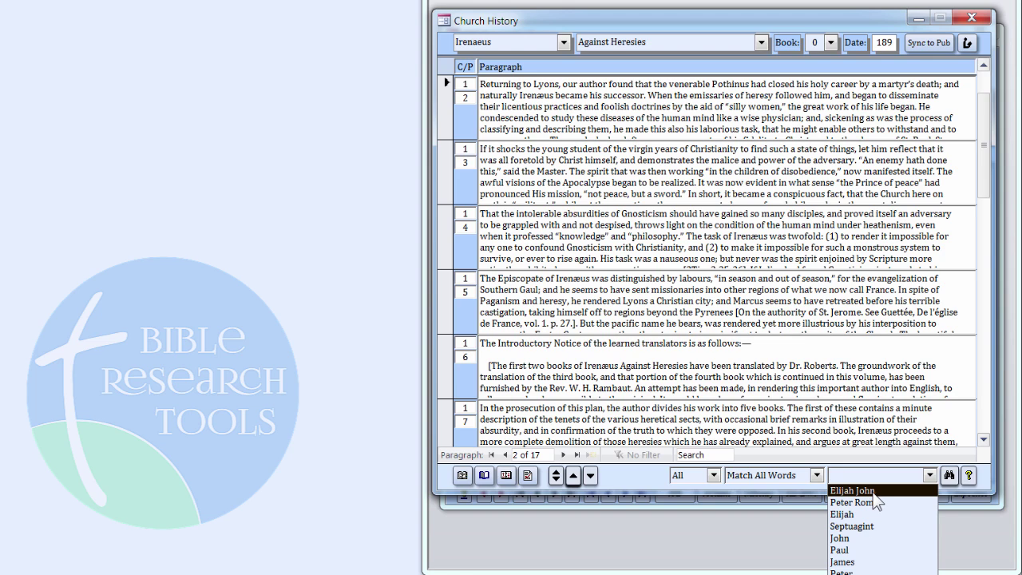
click(880, 469)
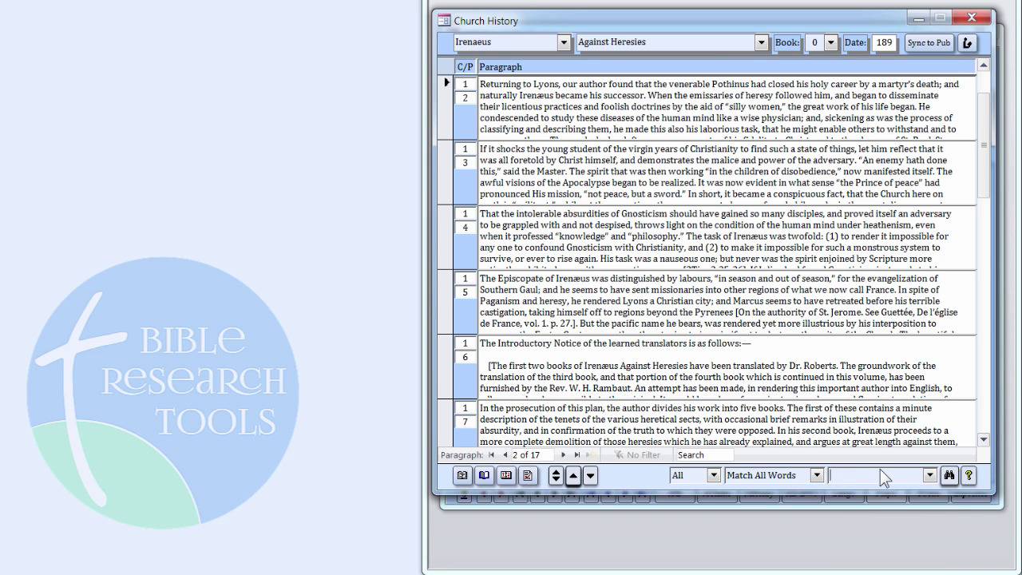
right_click(880, 468)
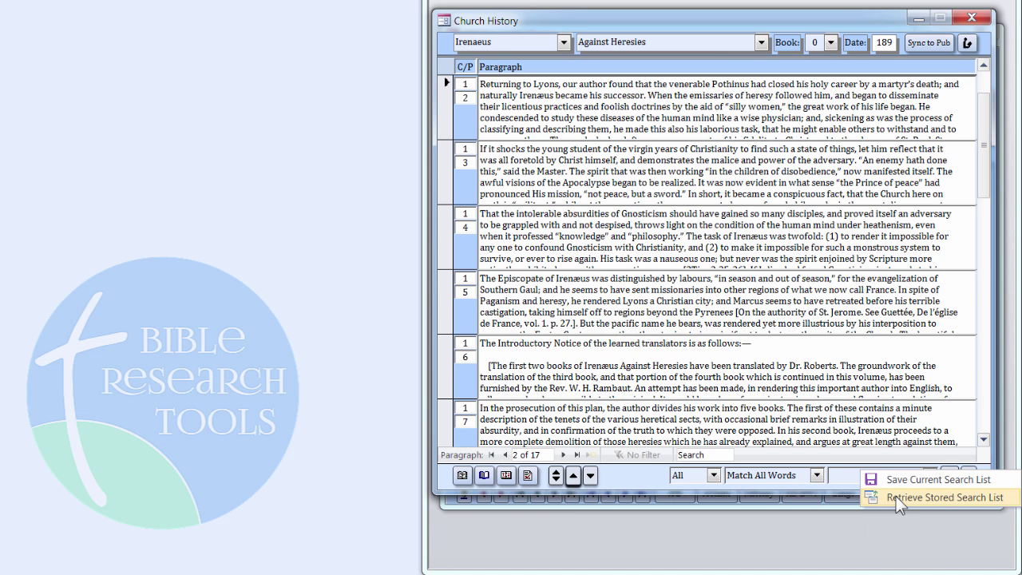
click(853, 482)
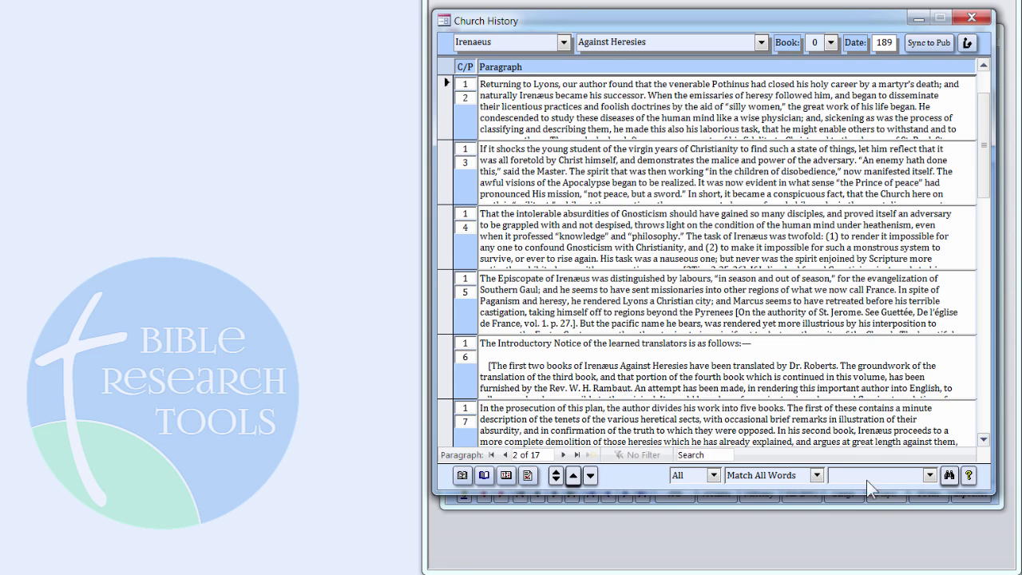
Step: Search all Church History works for paragraphs matching the listed term Peter Rome
click(930, 476)
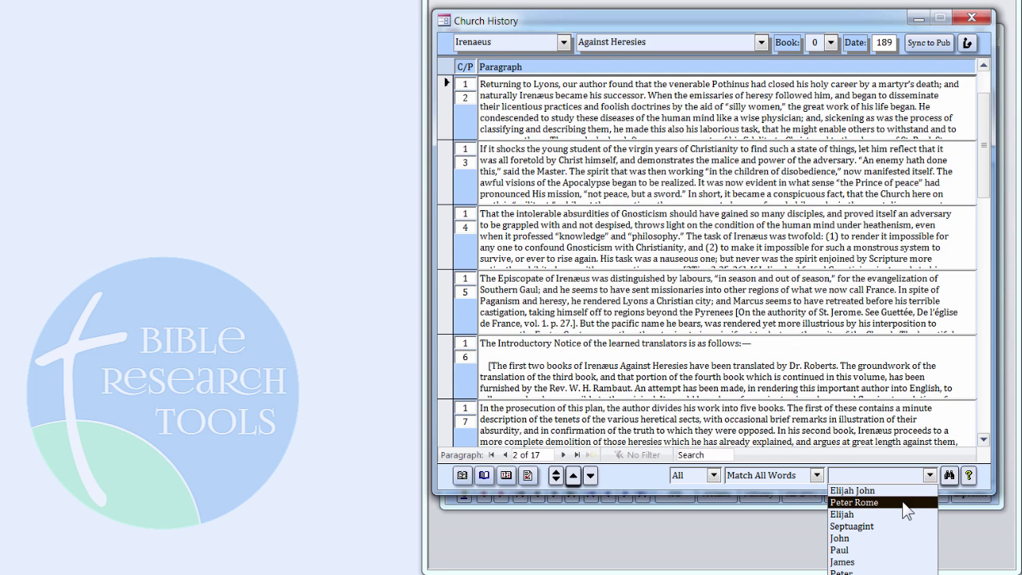
click(903, 500)
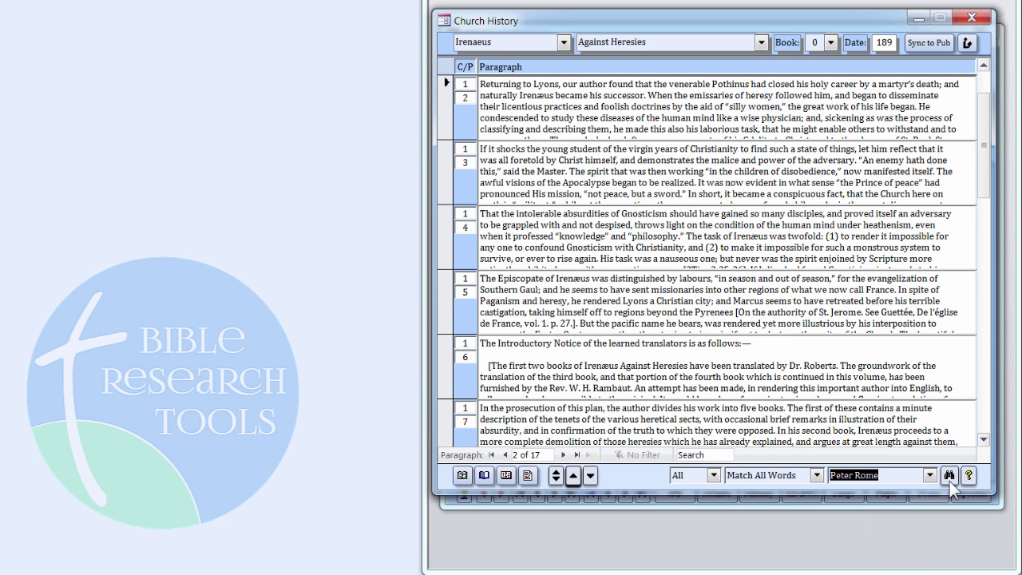
click(950, 477)
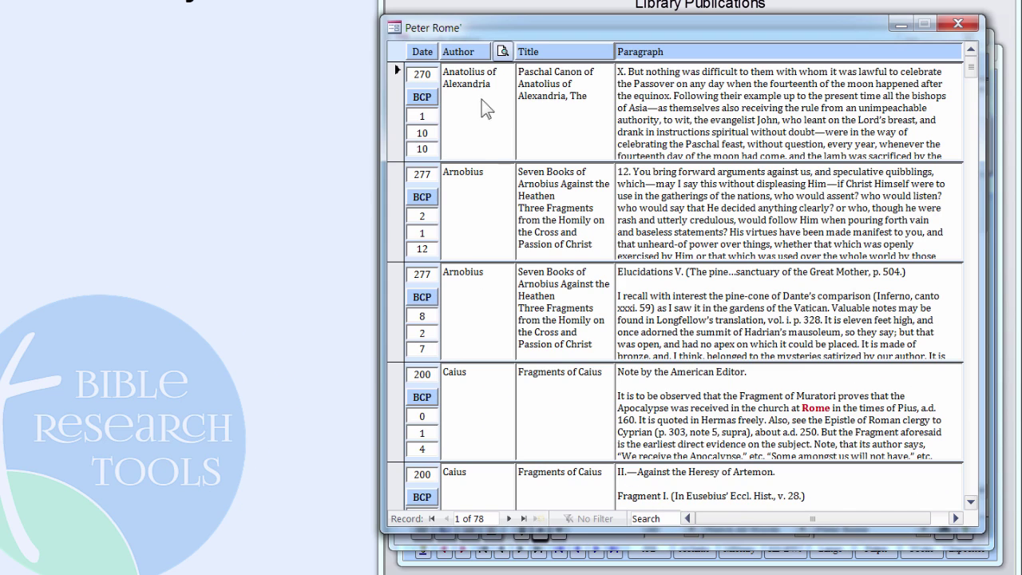
Step: Sort the Peter Rome search results by date and finally by author from A to Z
click(420, 54)
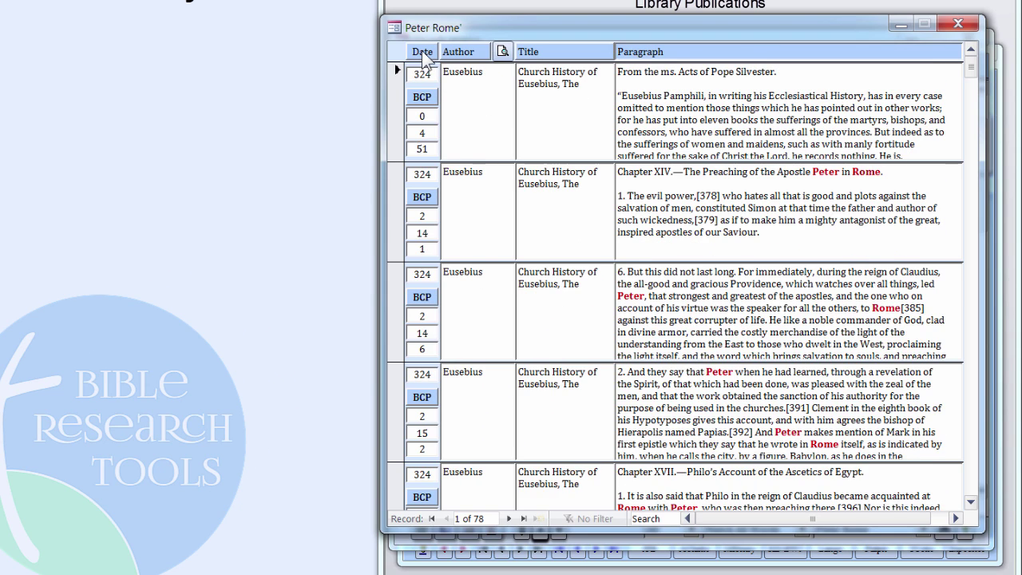
click(424, 57)
click(466, 56)
click(466, 56)
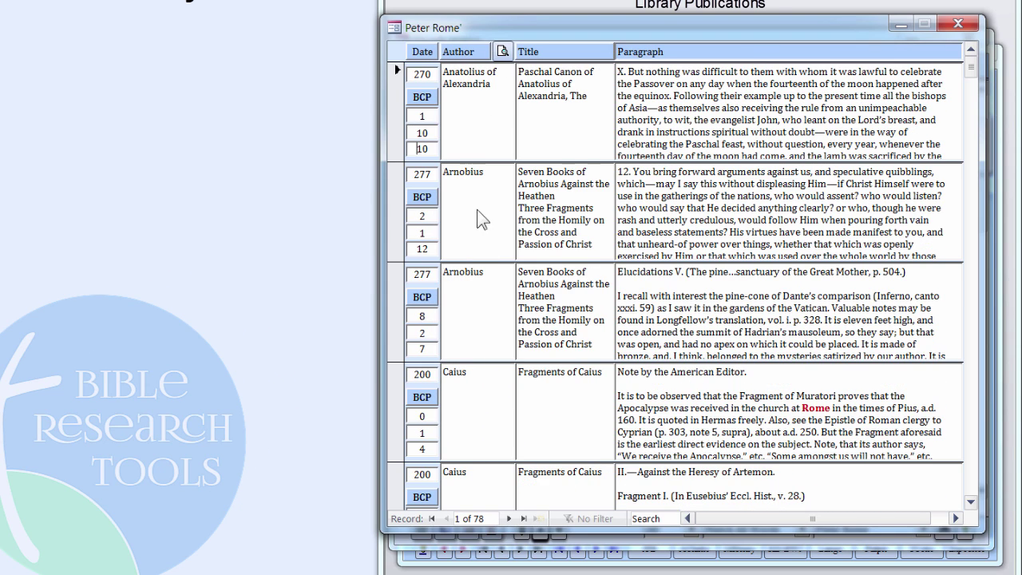
Step: Filter the Peter Rome search results to paragraphs whose text contains John
right_click(488, 392)
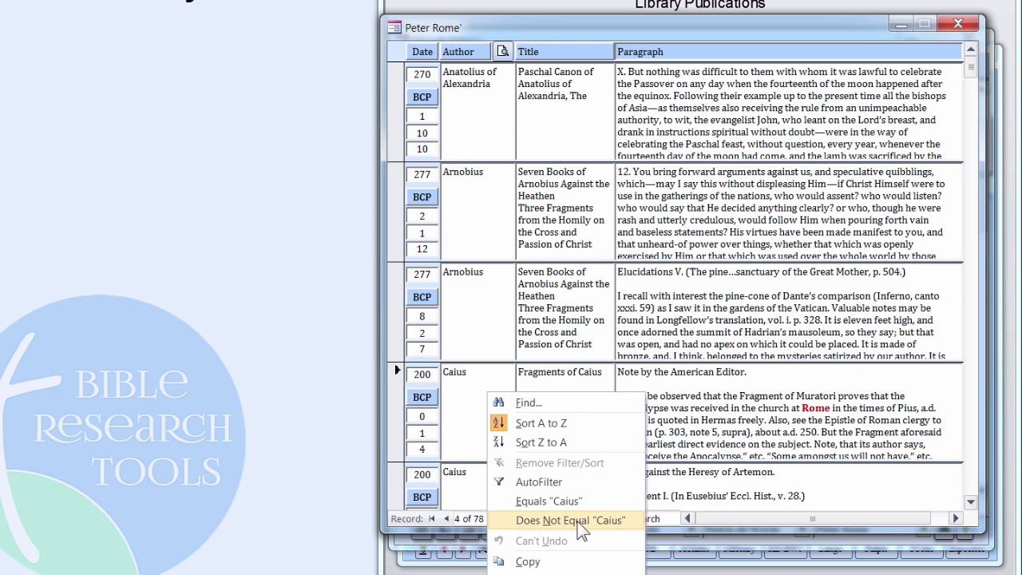
right_click(644, 192)
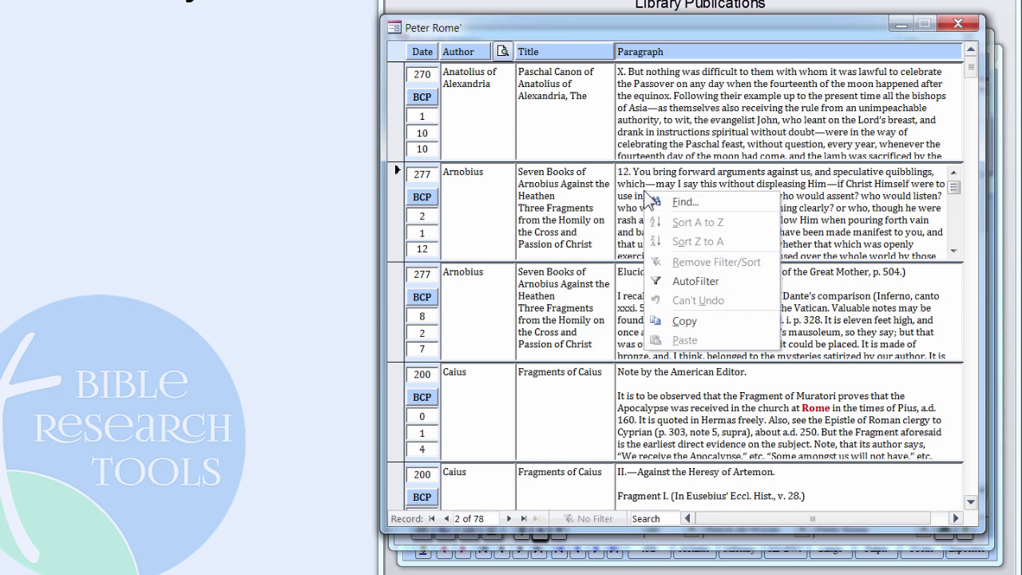
click(677, 274)
mouse_move(674, 331)
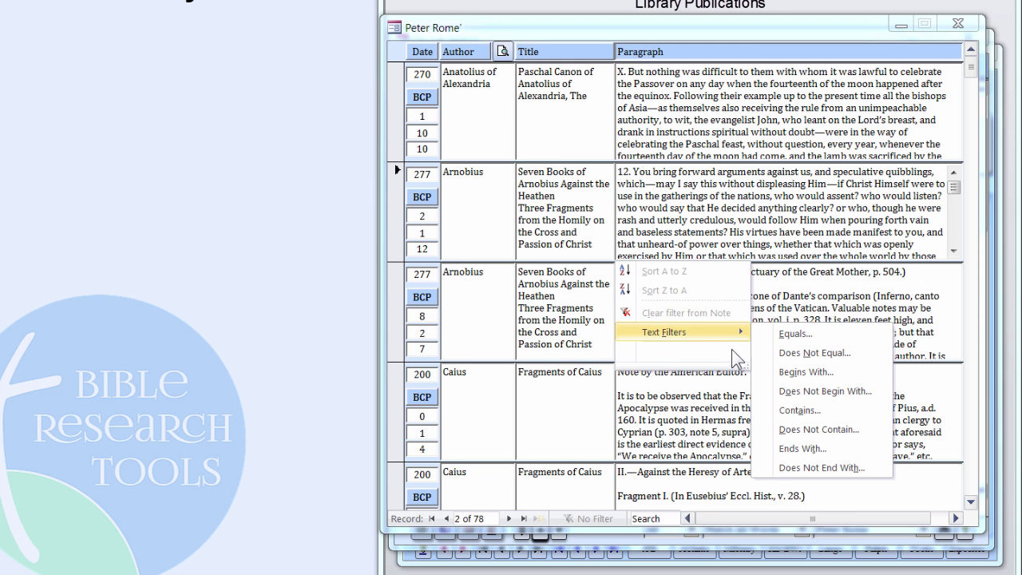
click(800, 412)
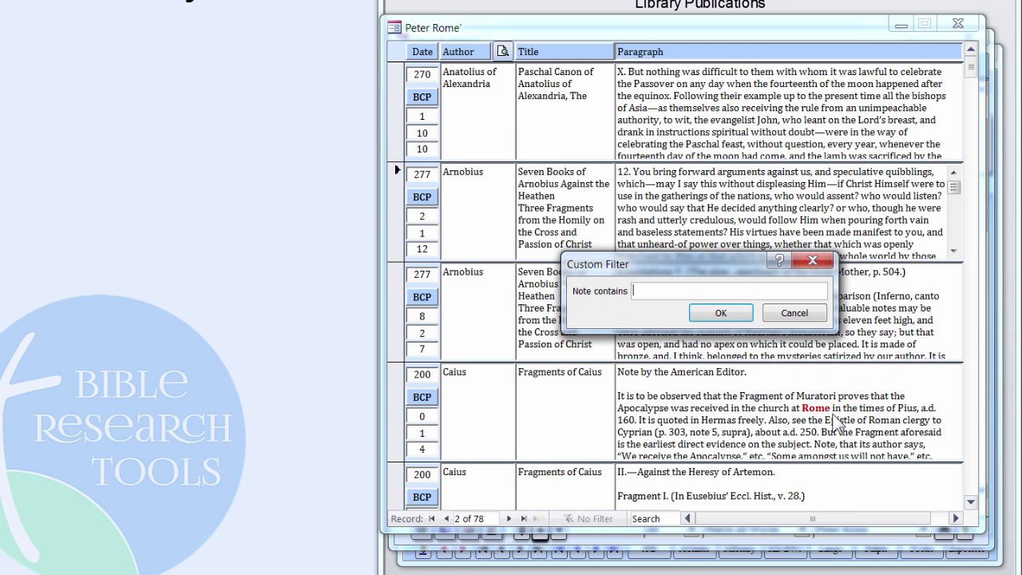
key(Return)
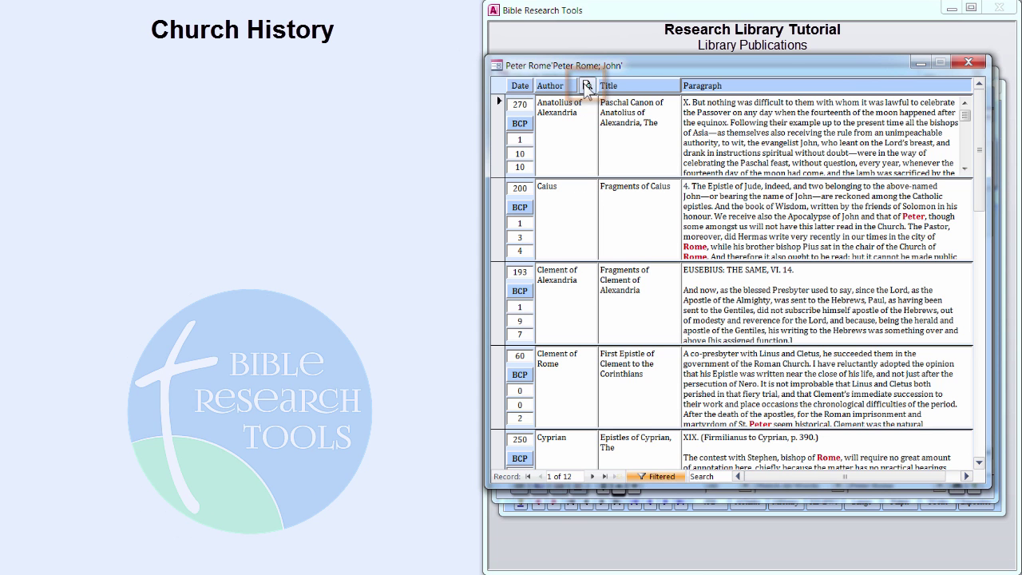
Step: View the filtered Church History results as a PDF report through its second page, and close the report and the Church History windows
click(588, 86)
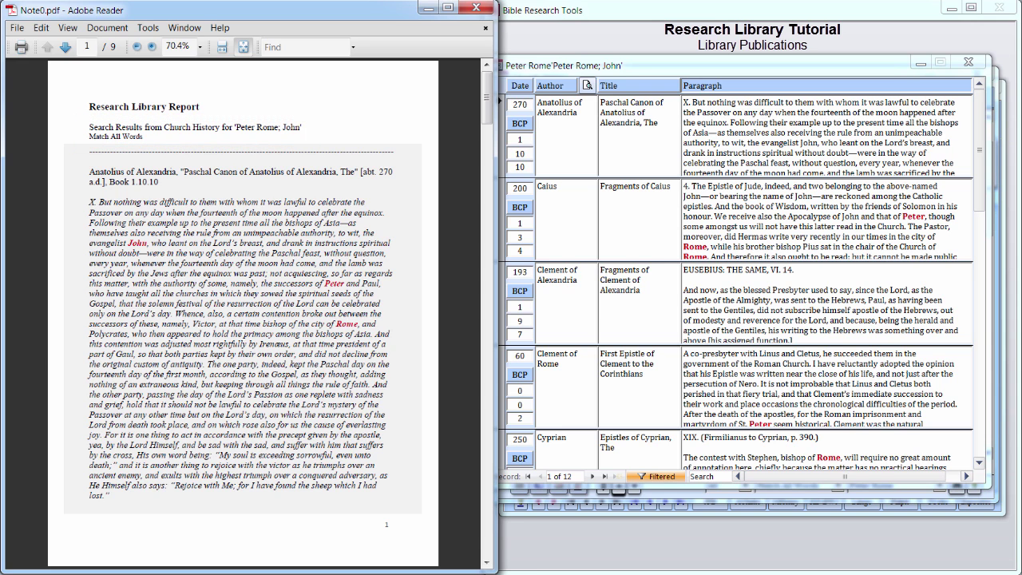
click(488, 535)
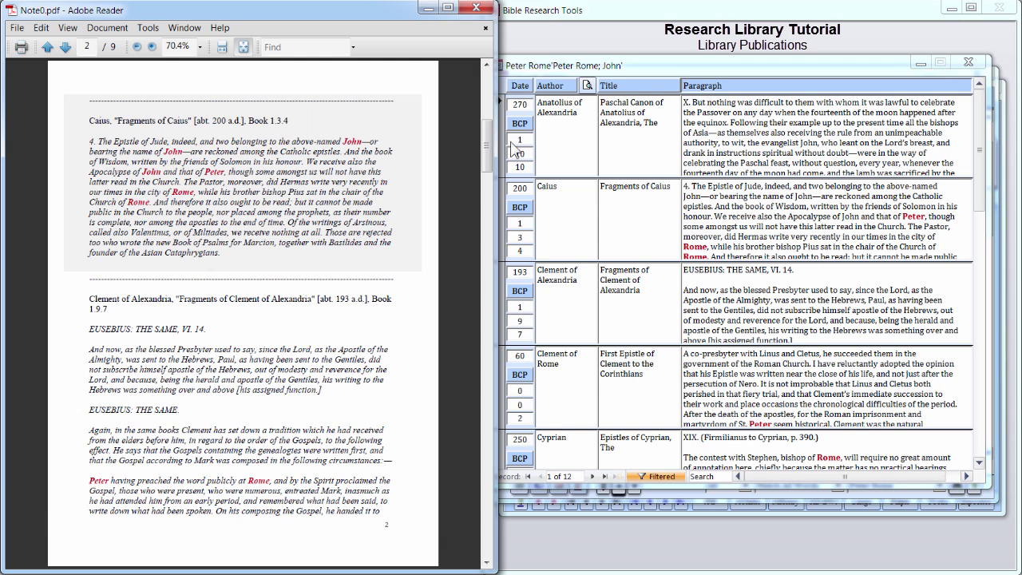
click(478, 9)
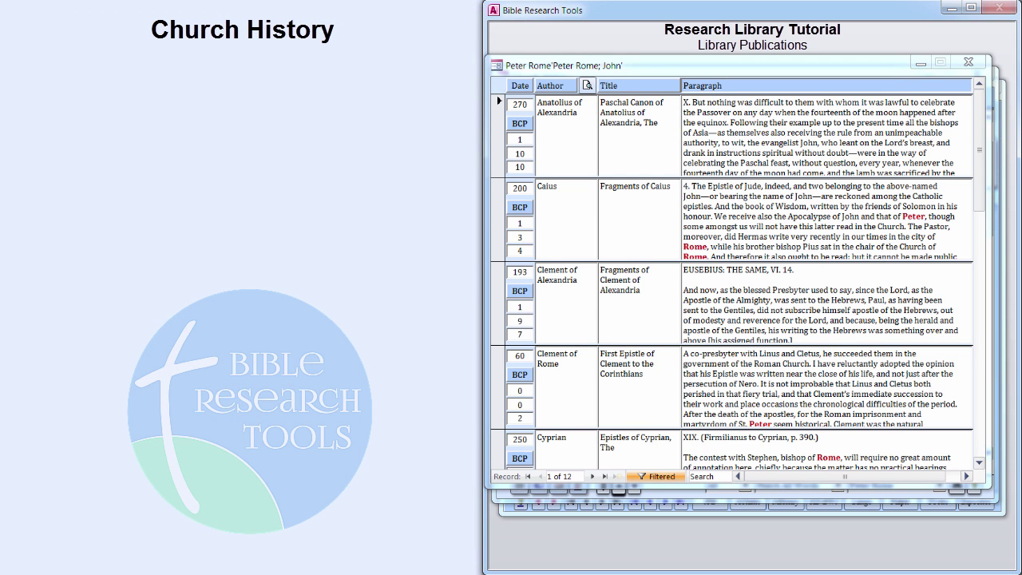
click(967, 61)
click(984, 83)
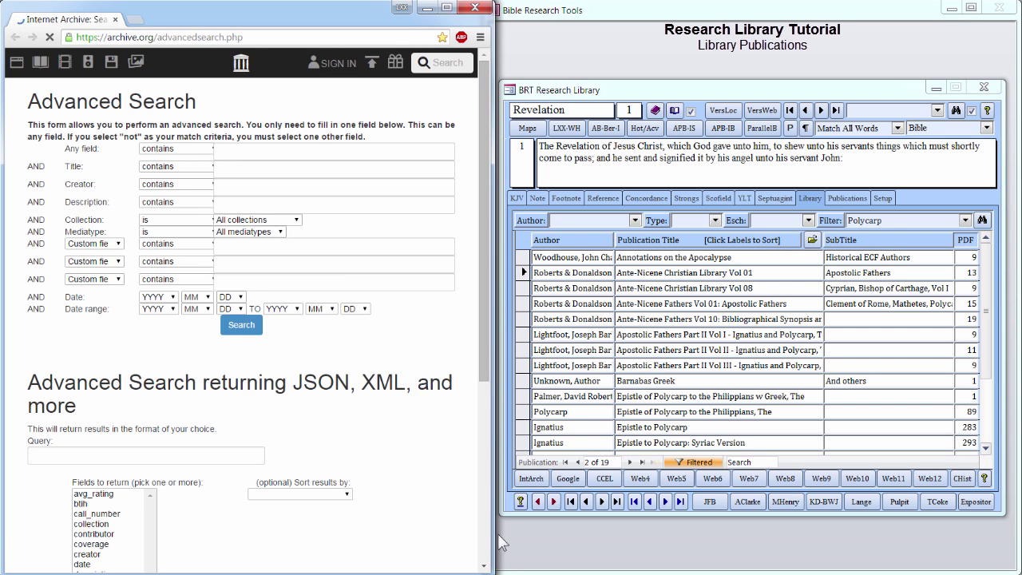
Step: Search the Internet Archive for works by creator Matthew Henry and list the results without details
click(317, 192)
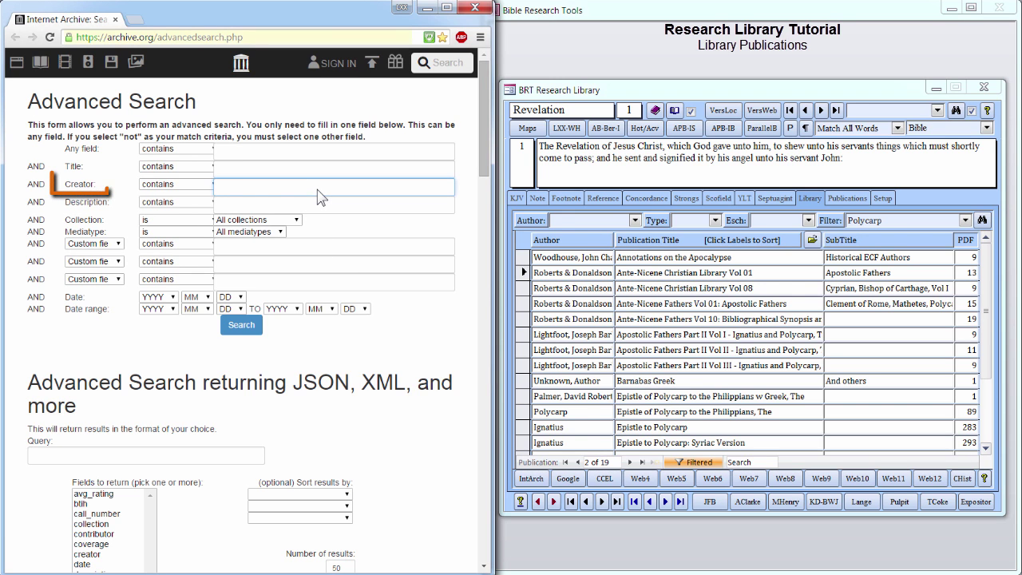
text(Matthew)
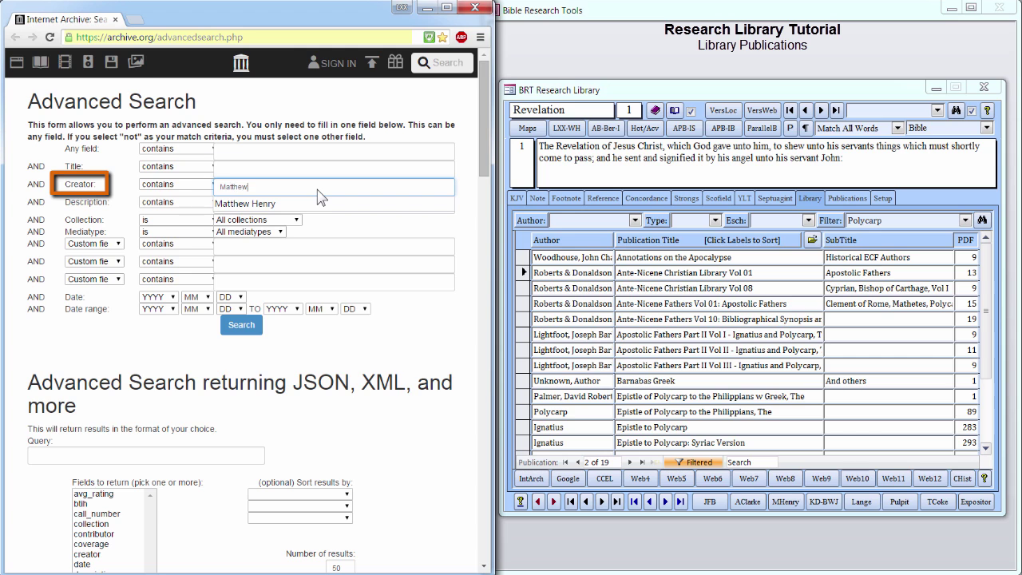
text( Henry)
key(Return)
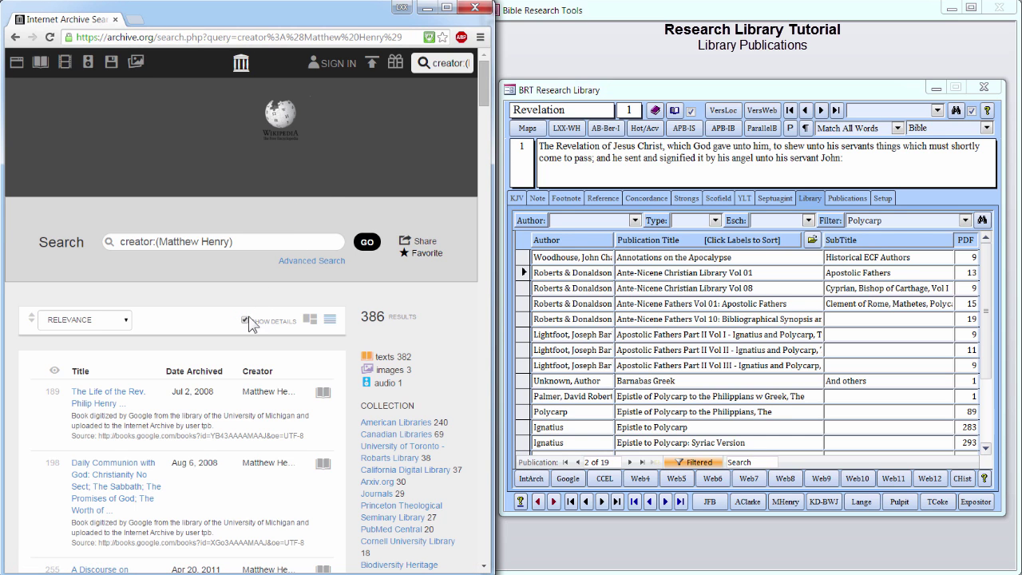
click(245, 321)
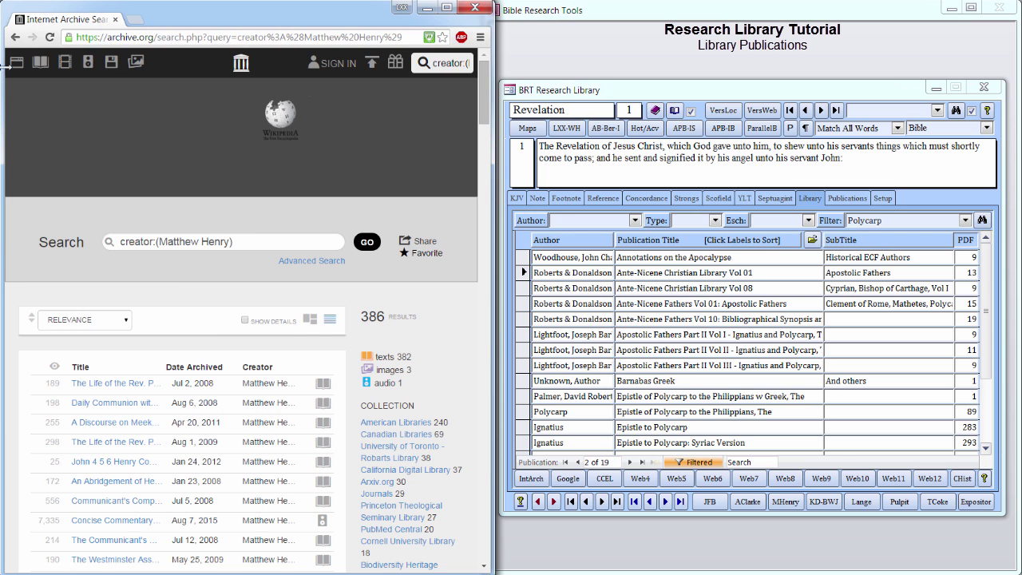
Step: Replace the creator search with an Internet Archive title search for Polycarp, listing the results without details
click(15, 37)
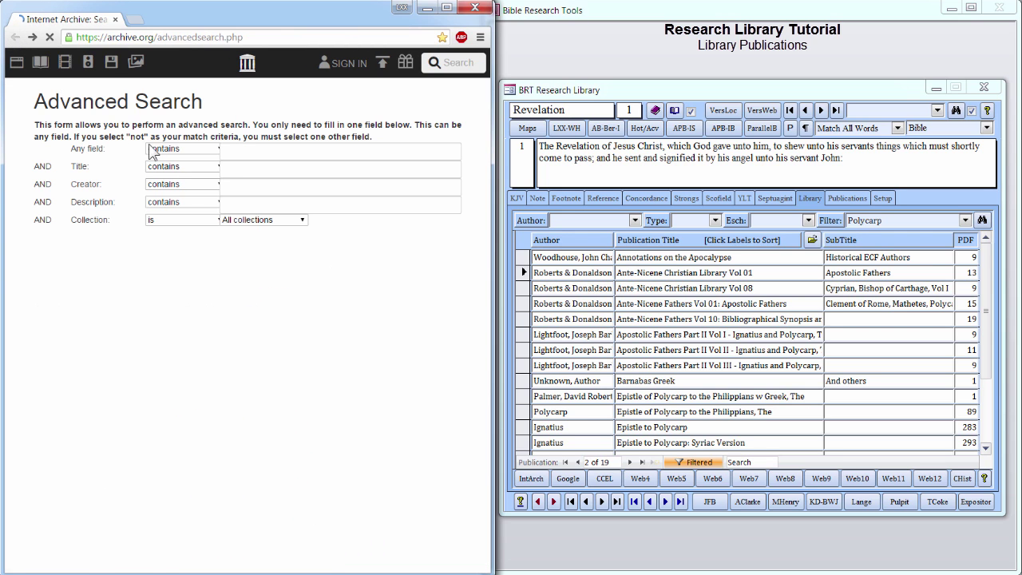
drag(277, 187, 225, 189)
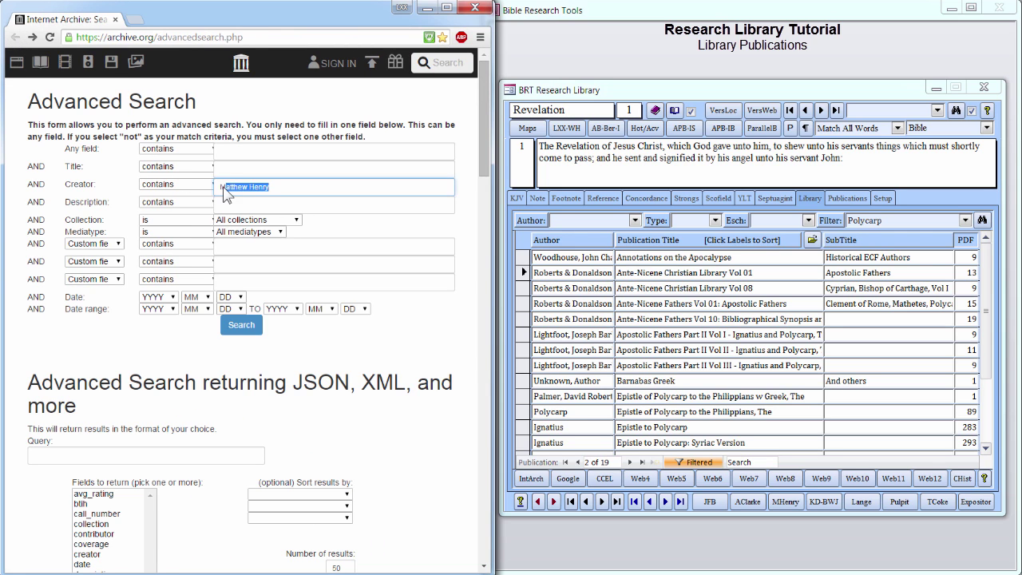
key(Delete)
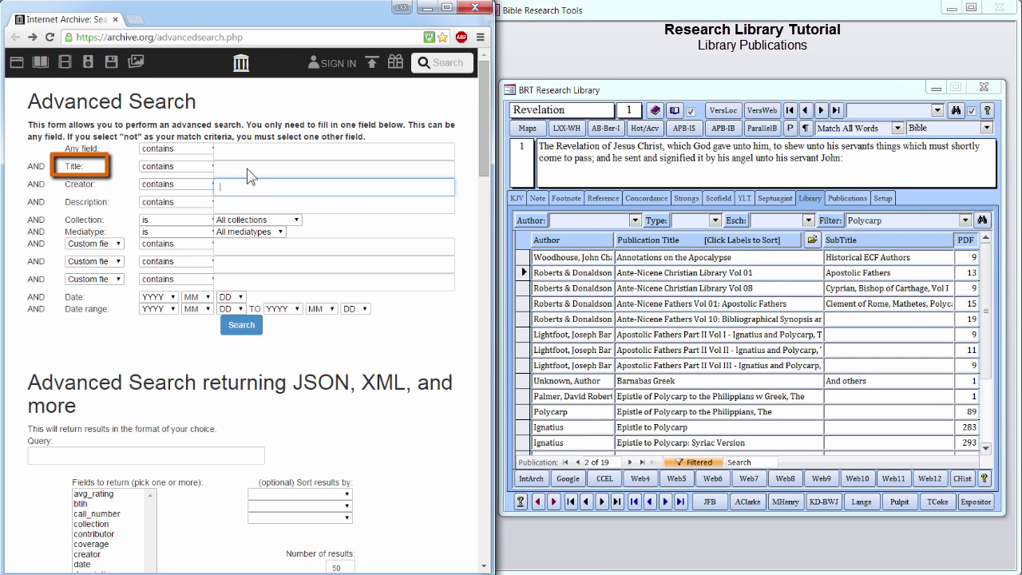
click(248, 176)
text(Po)
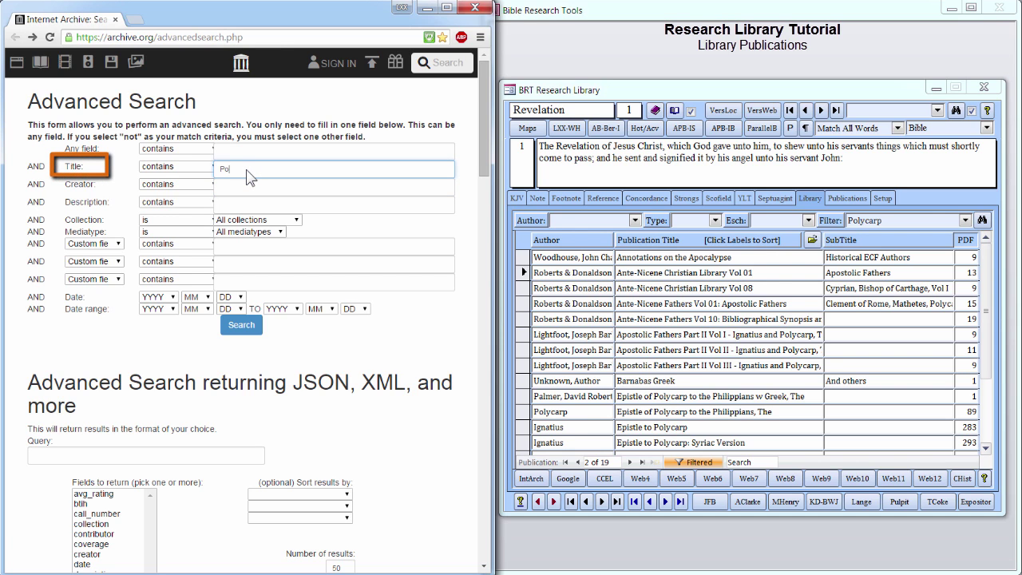
text(lycarp)
key(Return)
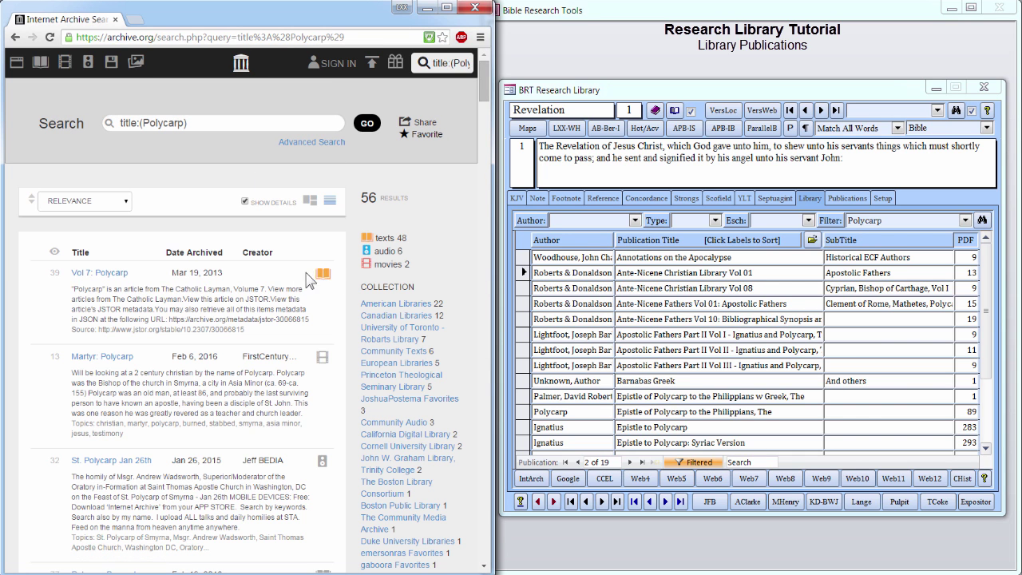
click(245, 202)
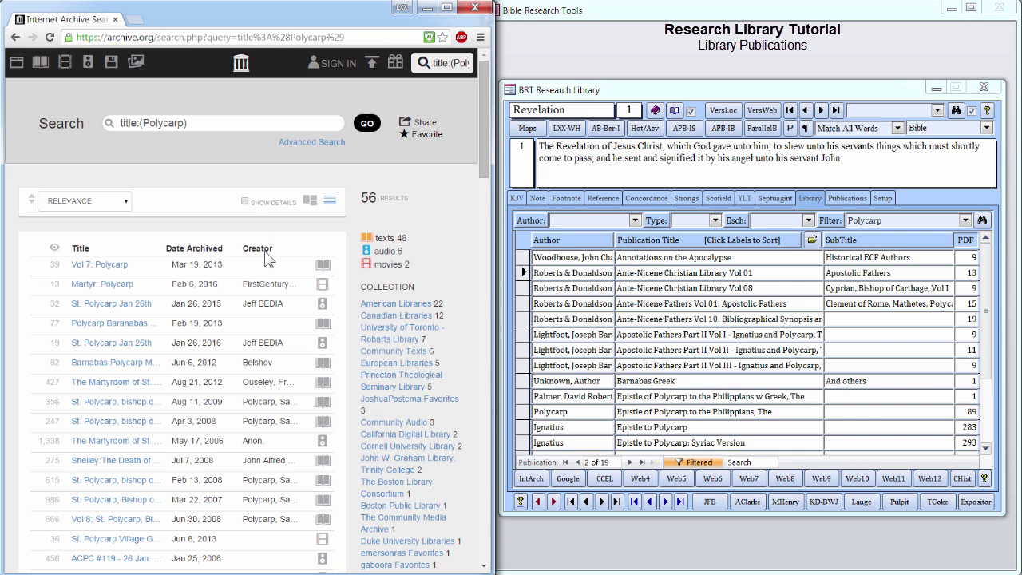
Step: Open the Google book search and examine the URL pattern of the Library's Google button by finding google in the button setup captions
click(571, 480)
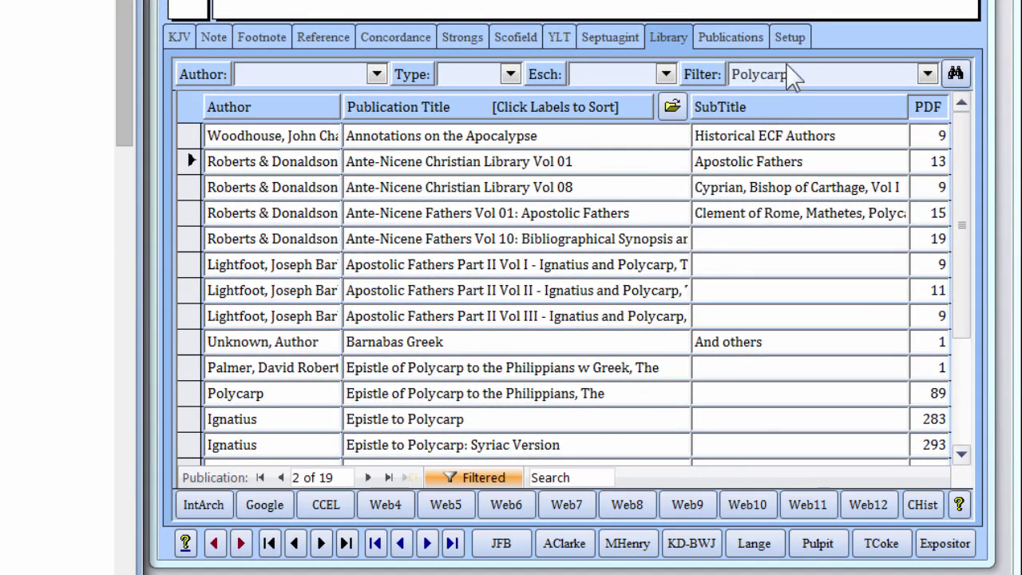
click(798, 36)
click(813, 69)
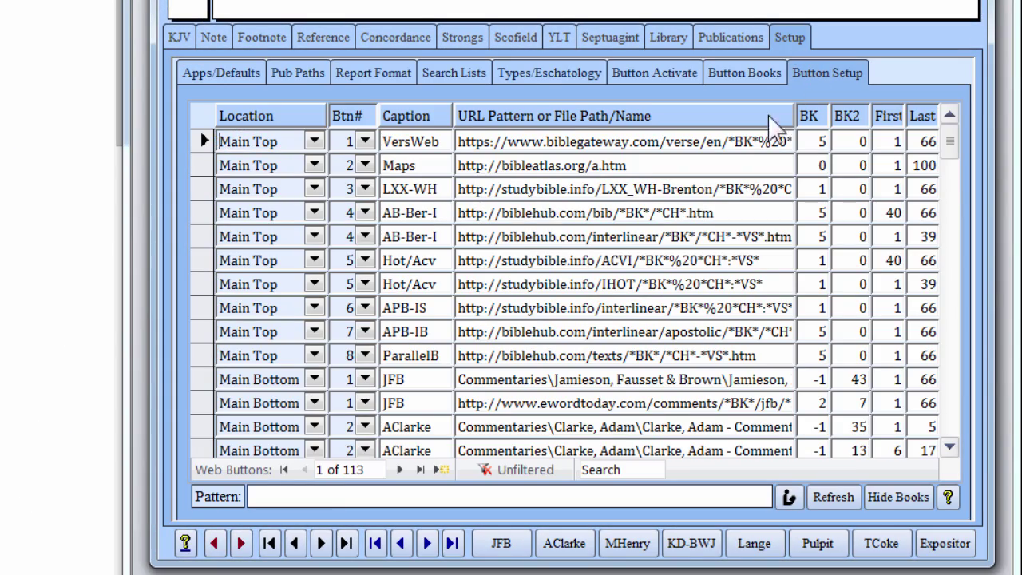
click(437, 167)
key(ctrl+f)
text(google)
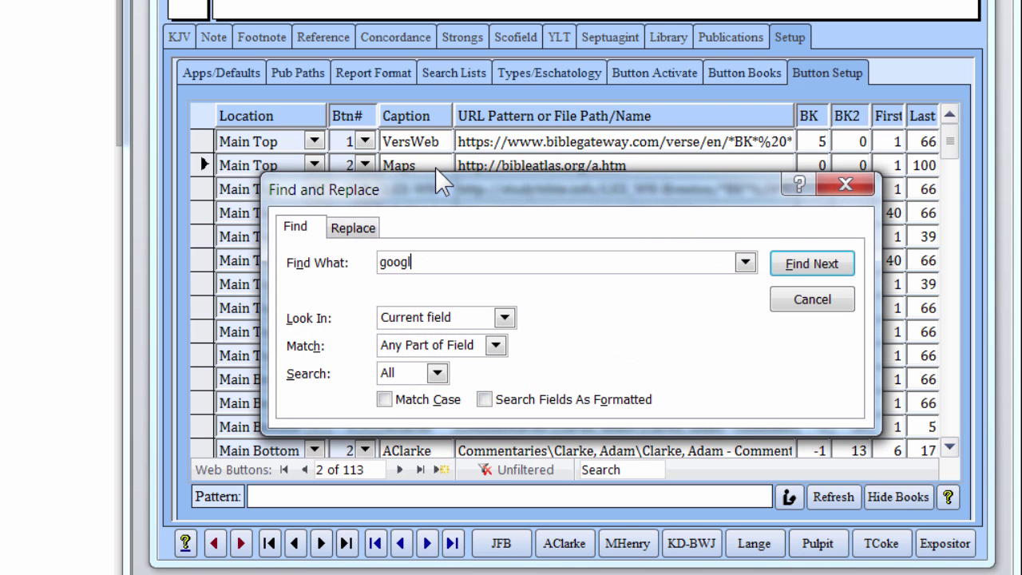
key(Return)
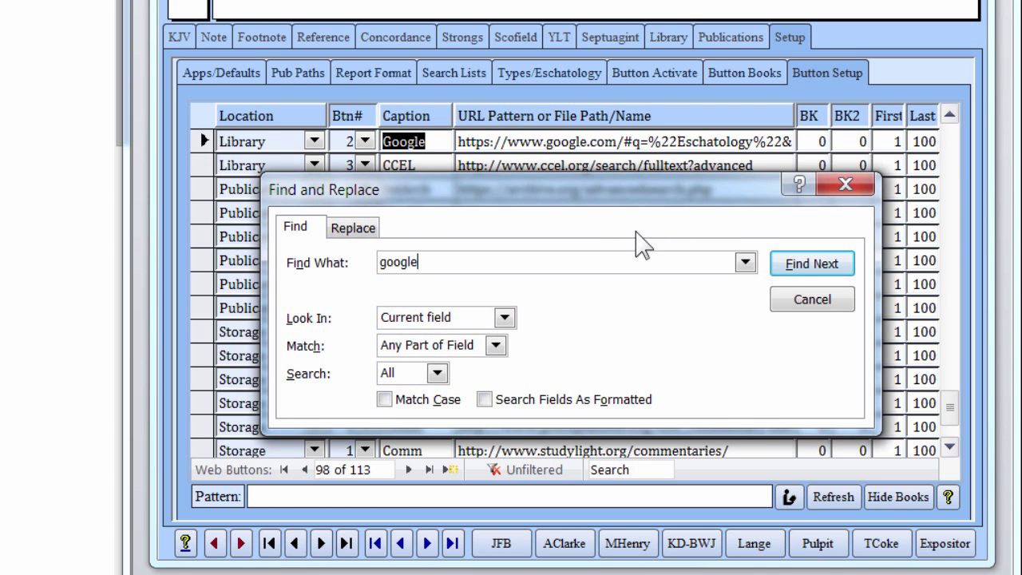
click(806, 302)
double_click(693, 143)
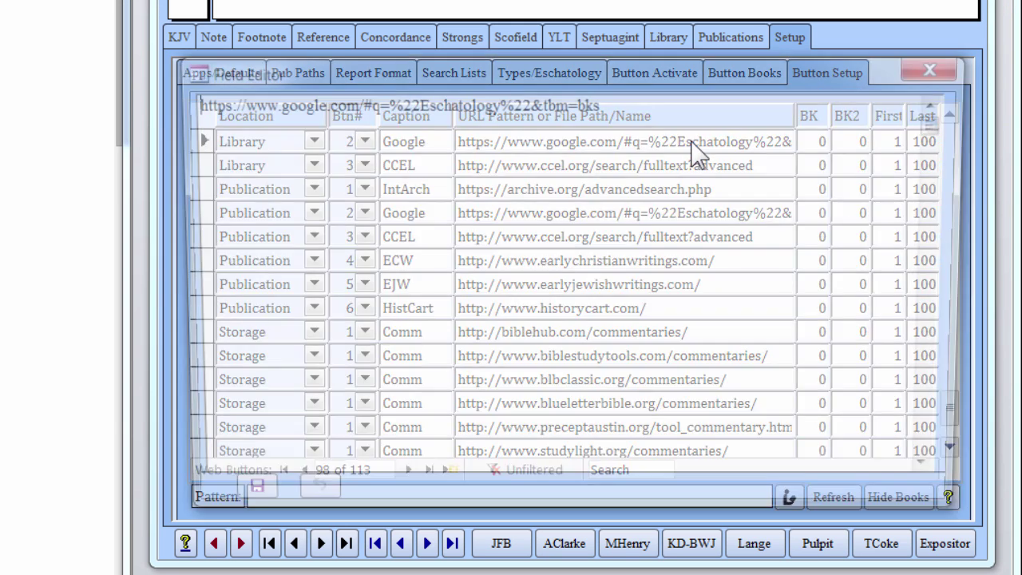
click(940, 66)
click(678, 38)
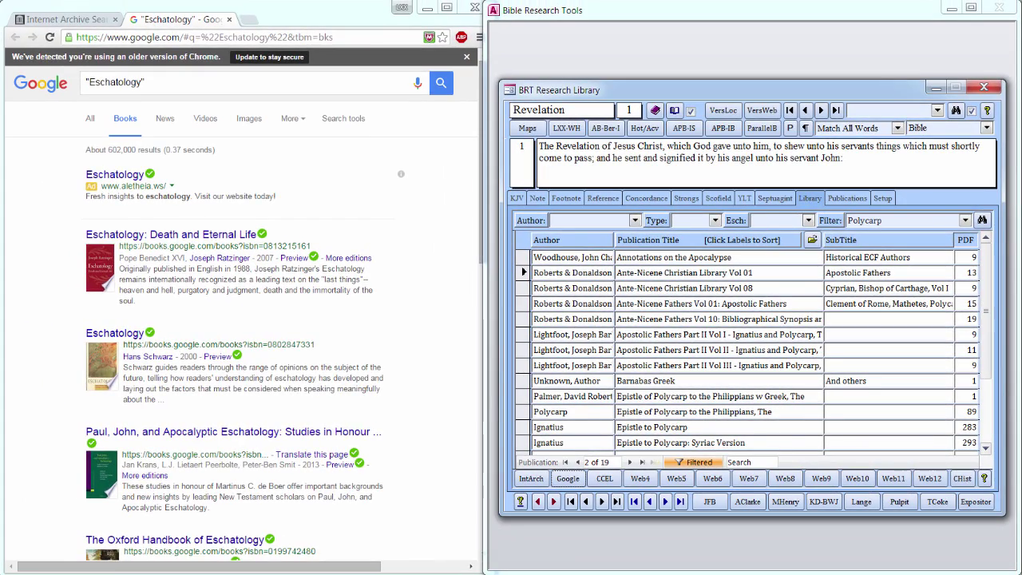
Step: Replace the Eschatology query in Google Books with a search for Author: Matthew Henry
click(186, 86)
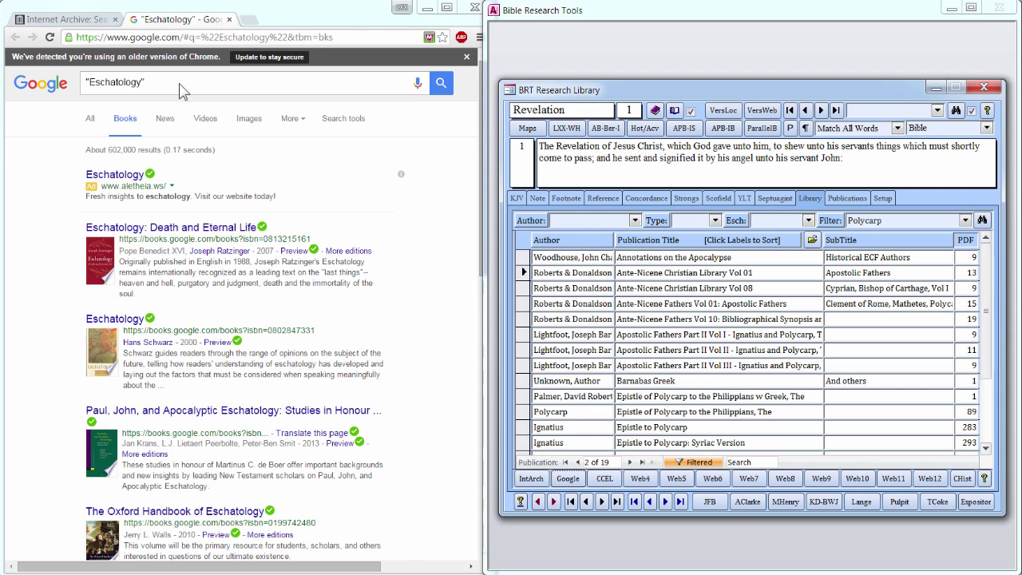
key(ctrl+a)
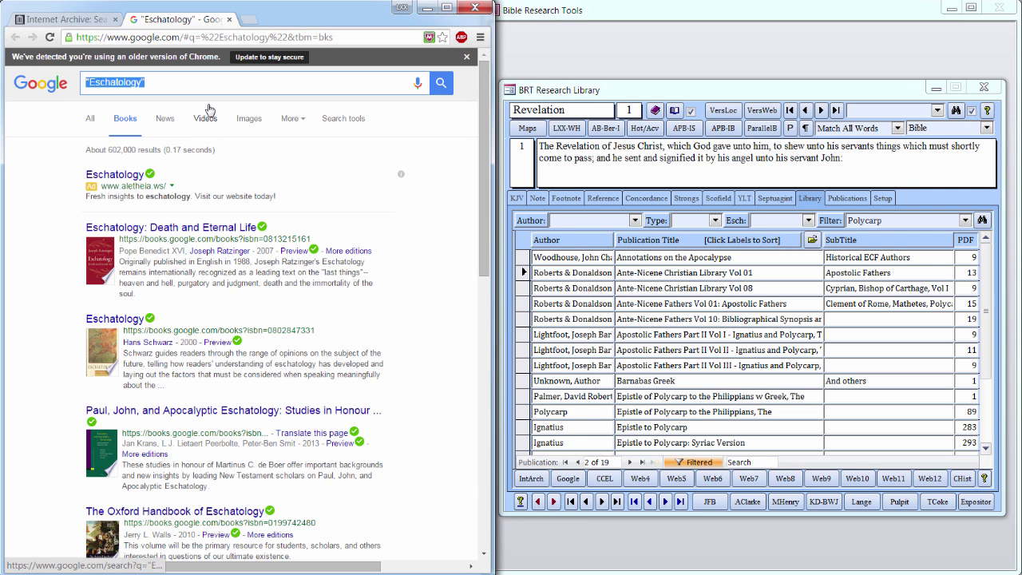
text(Author )
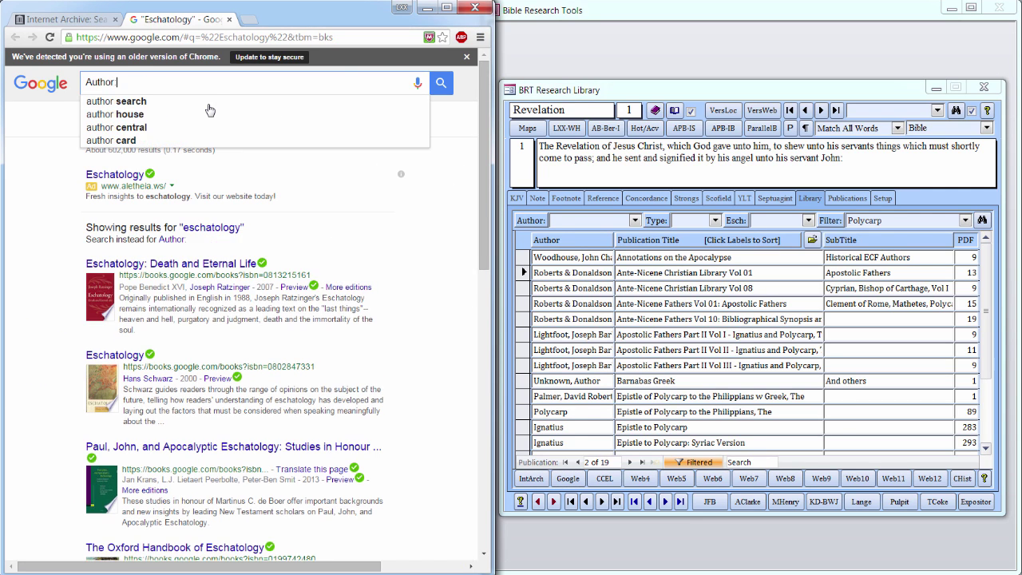
text(: Matthew )
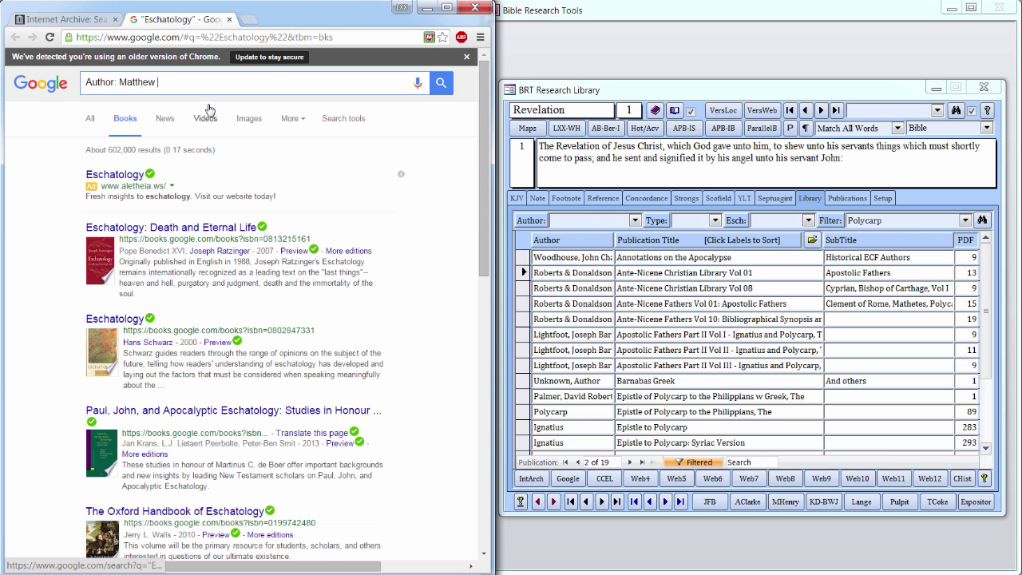
text(Henry)
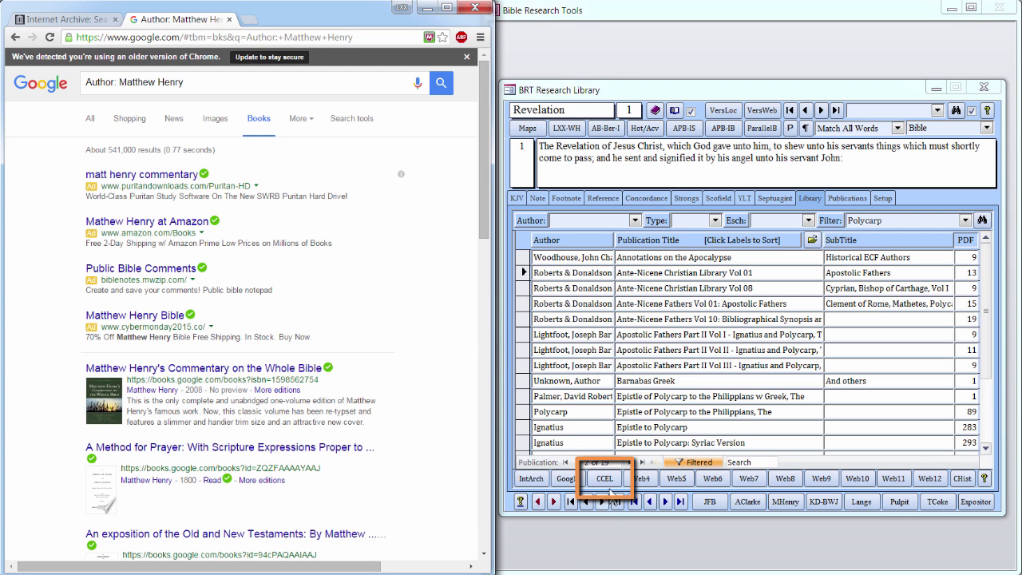
Step: Open the Christian Classics Ethereal Library search and look for Matthew Henry in the full text within books
click(607, 481)
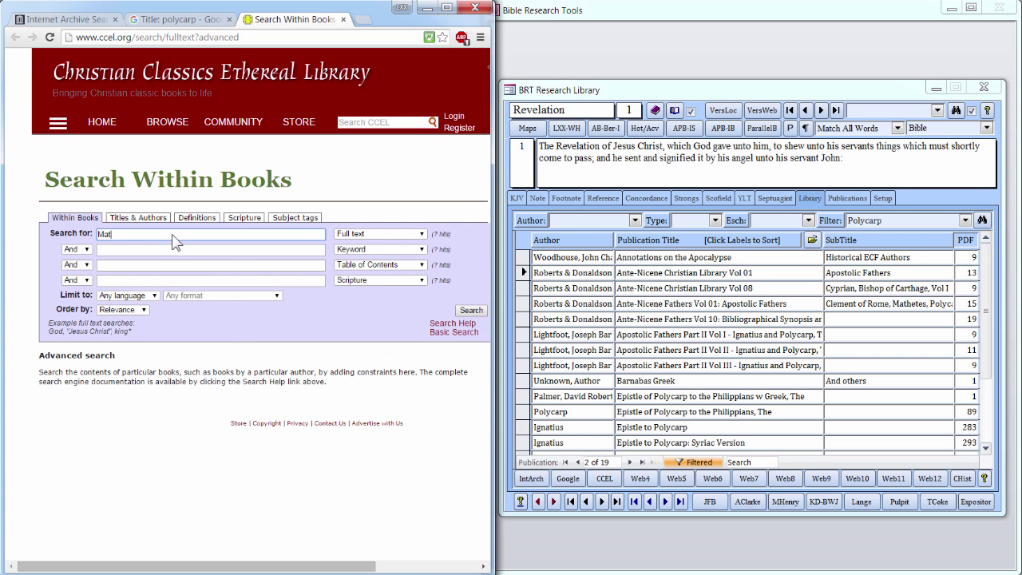
click(172, 234)
text(Matthew Henry)
key(Return)
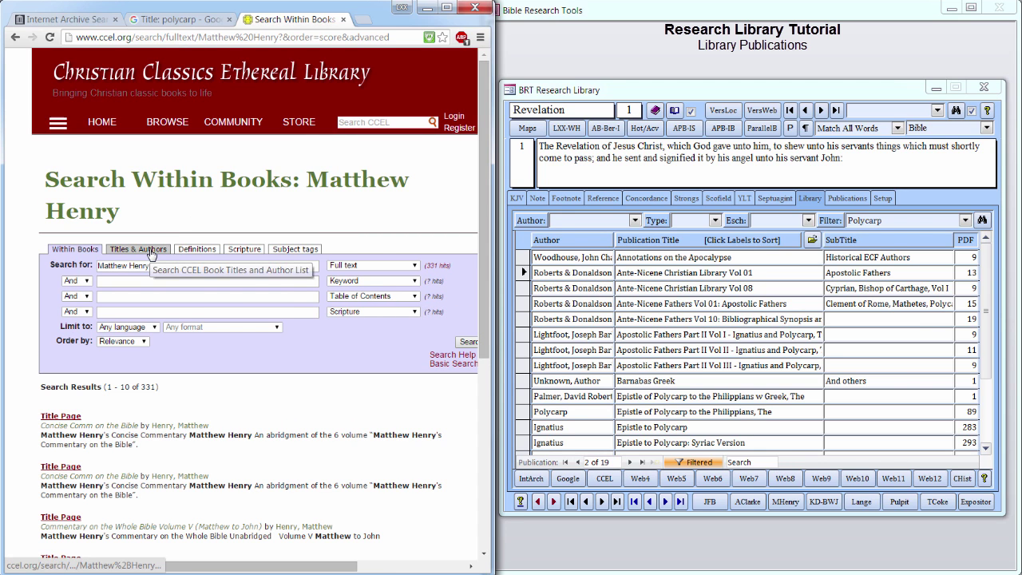
Step: List the Matthew Henry matches among CCEL titles and authors, and open the site's browse-by-title index
click(149, 250)
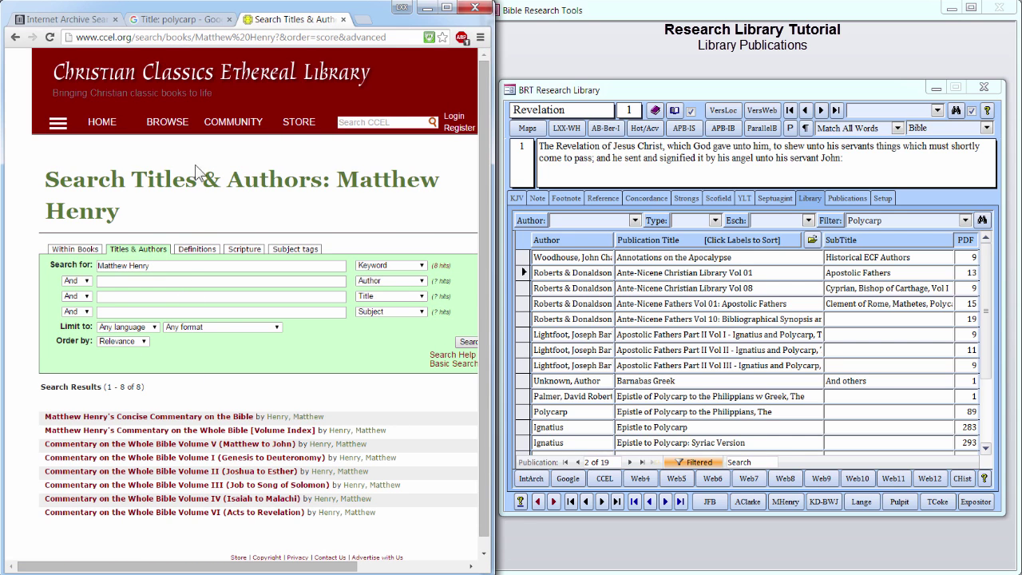
mouse_move(174, 126)
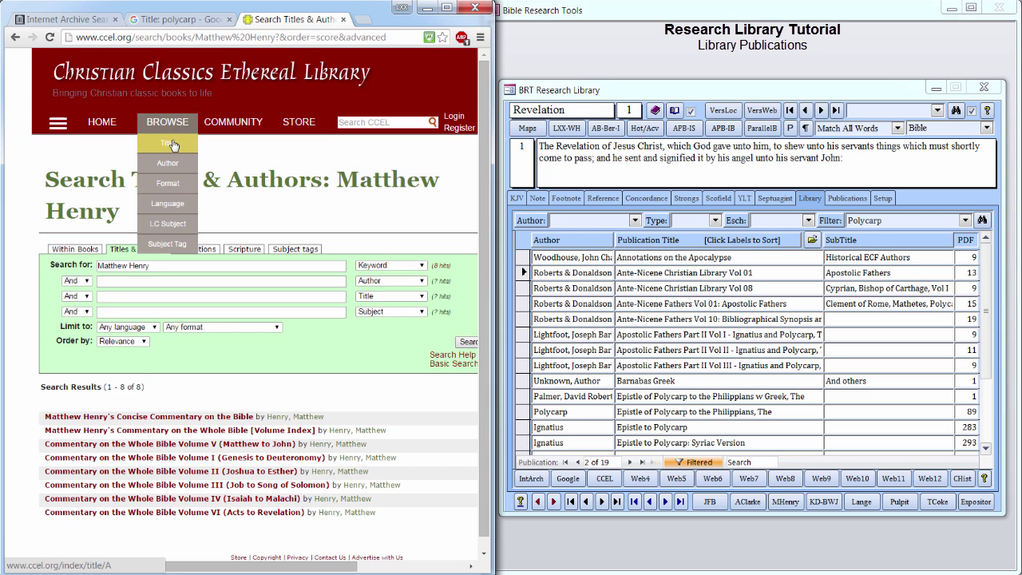
click(173, 145)
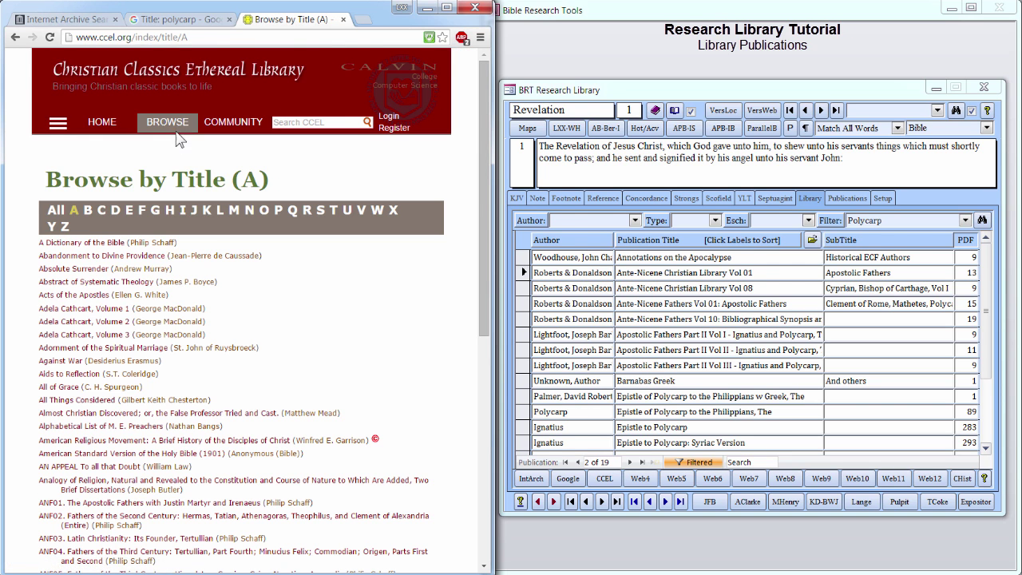
Step: Switch to another CCEL browse index, list its entries under H, and open one of them
mouse_move(176, 133)
click(182, 163)
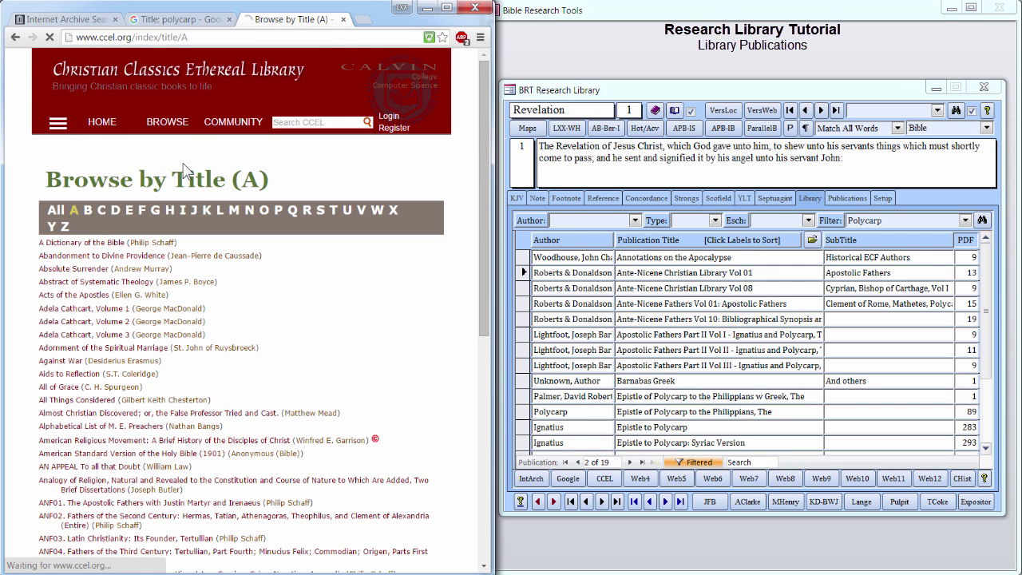
click(169, 212)
click(138, 385)
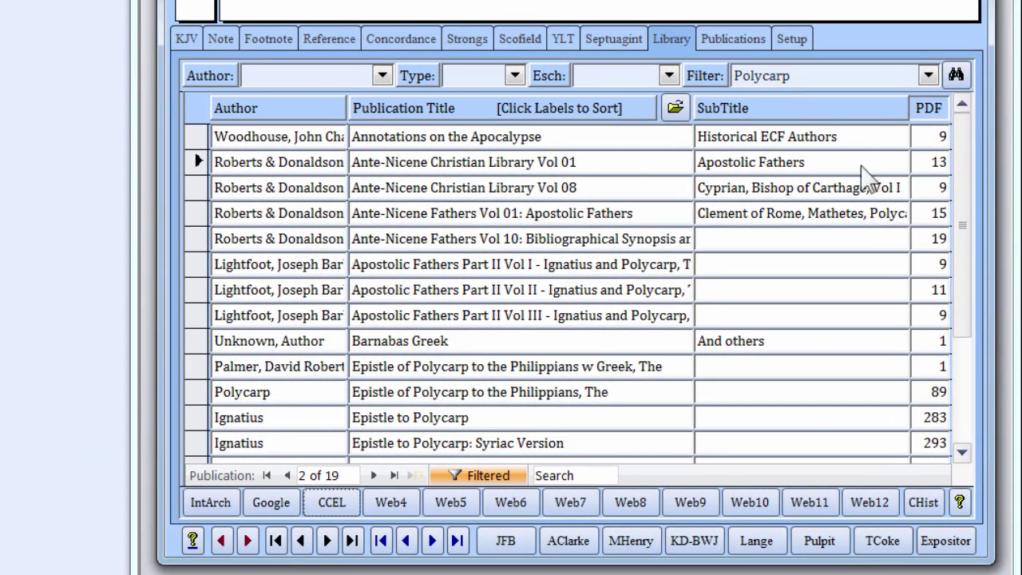
Step: Deactivate the Library's Web12 button in the button activation setup, refresh the buttons, and return to the Library list
click(801, 42)
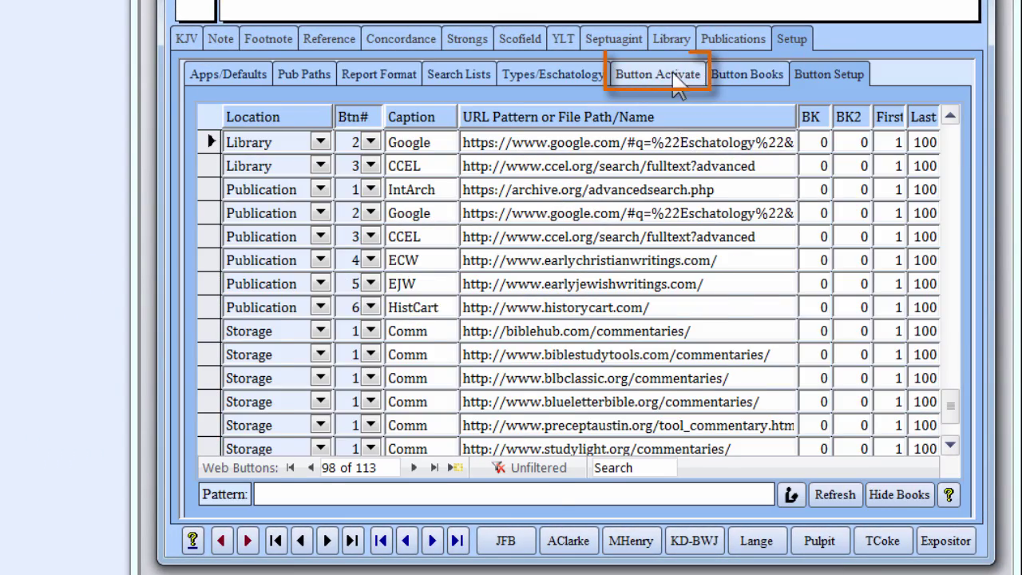
click(667, 73)
drag(951, 156, 970, 313)
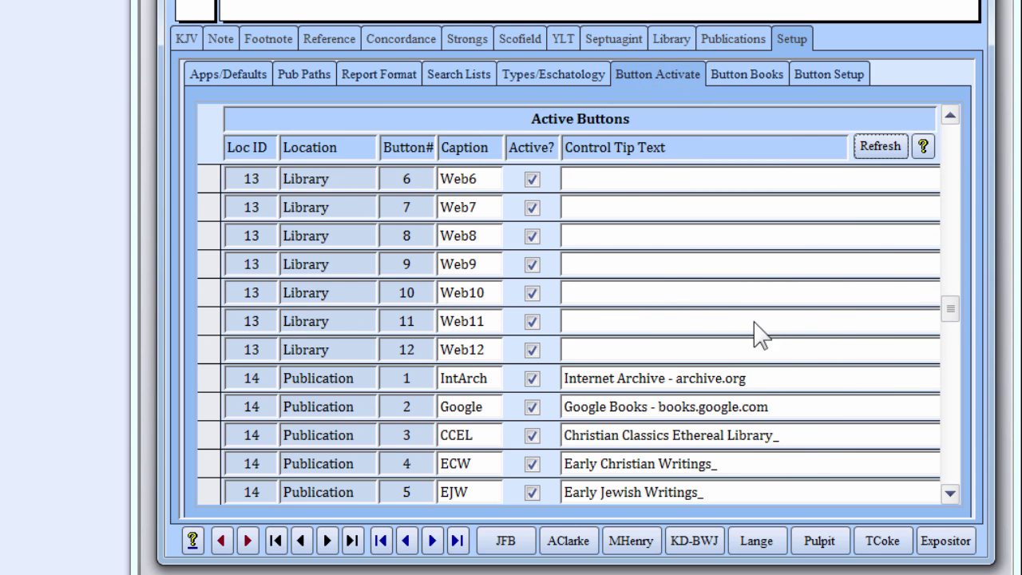
click(533, 351)
click(876, 150)
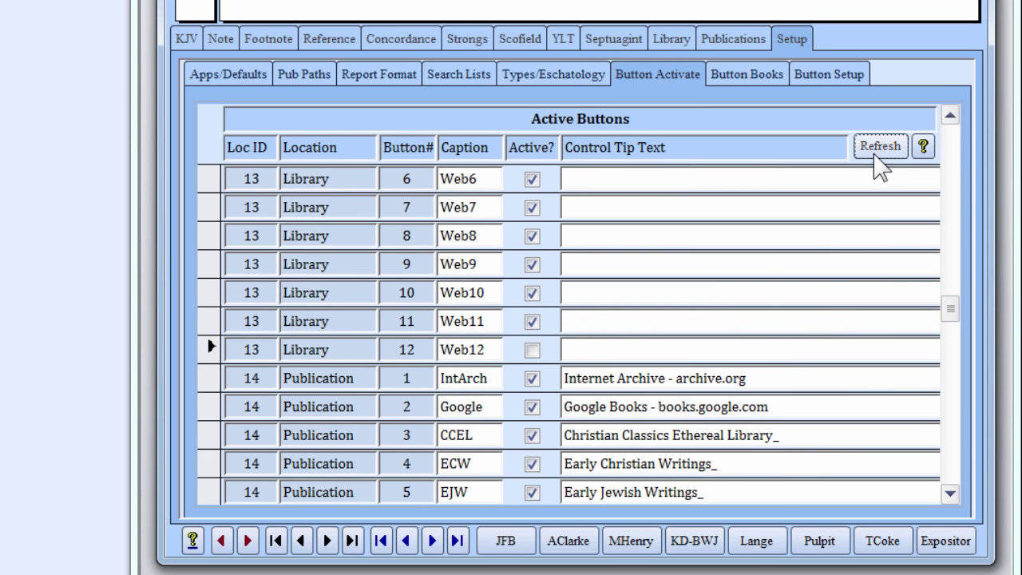
click(689, 39)
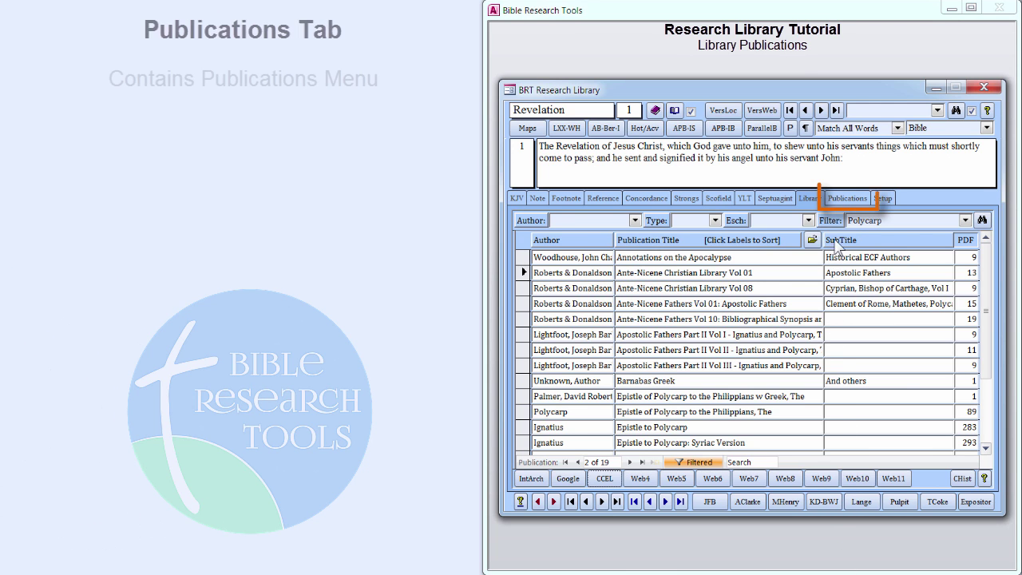
Step: Open the PDF of Ante-Nicene Christian Library Vol 01 from its publication record and page back to page 9 for title and author
click(845, 198)
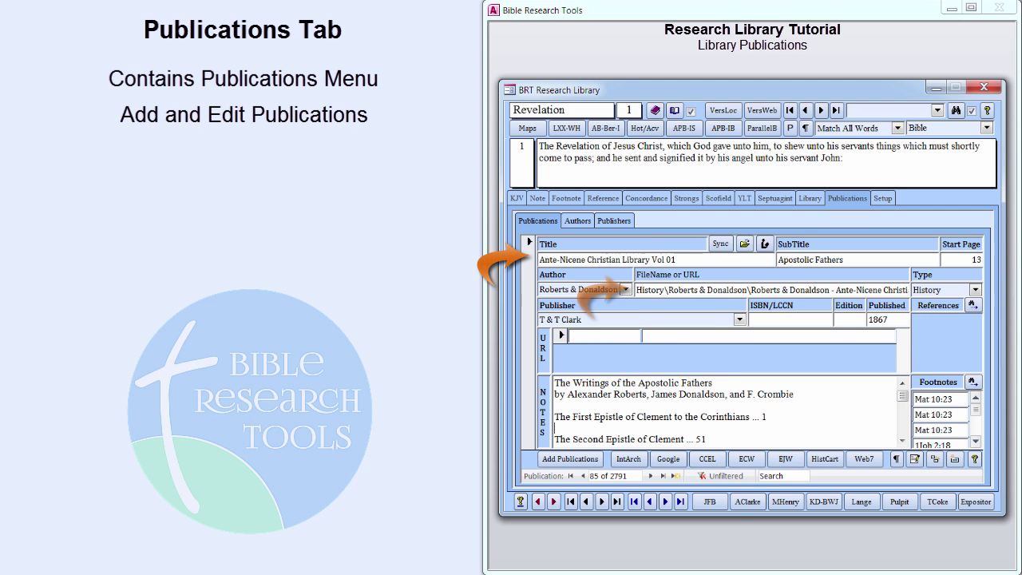
click(744, 244)
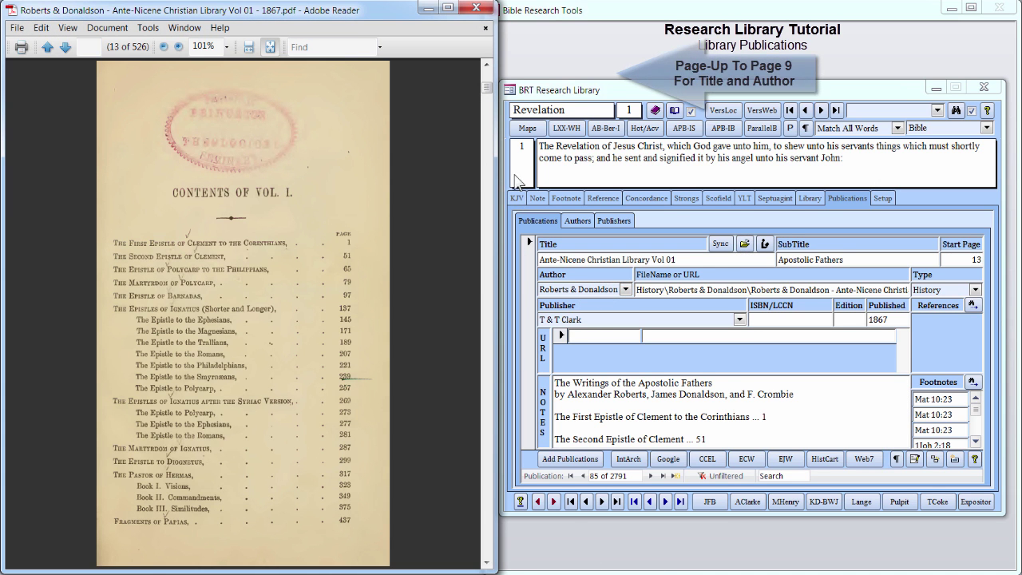
click(488, 75)
click(489, 77)
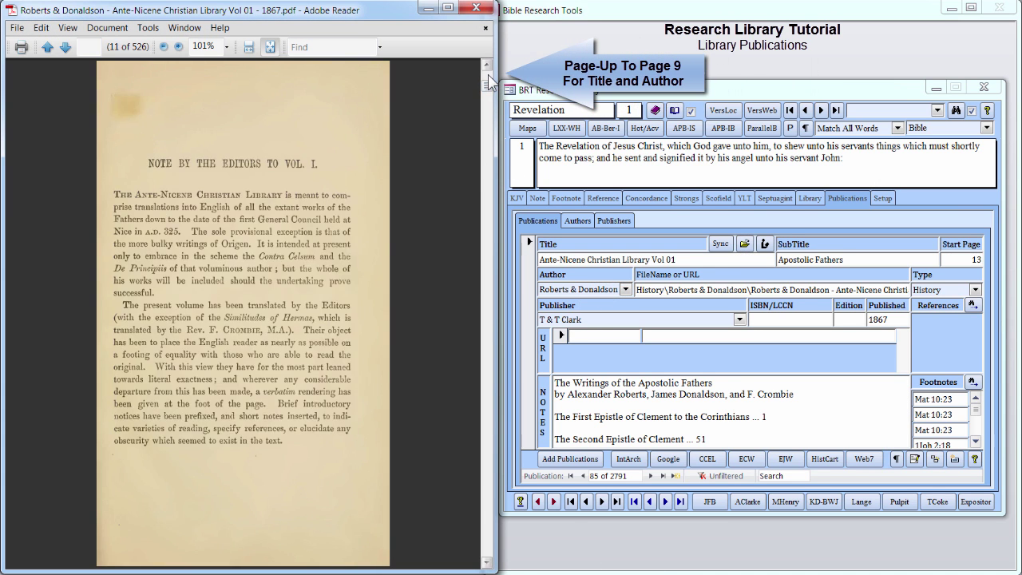
click(490, 77)
click(489, 77)
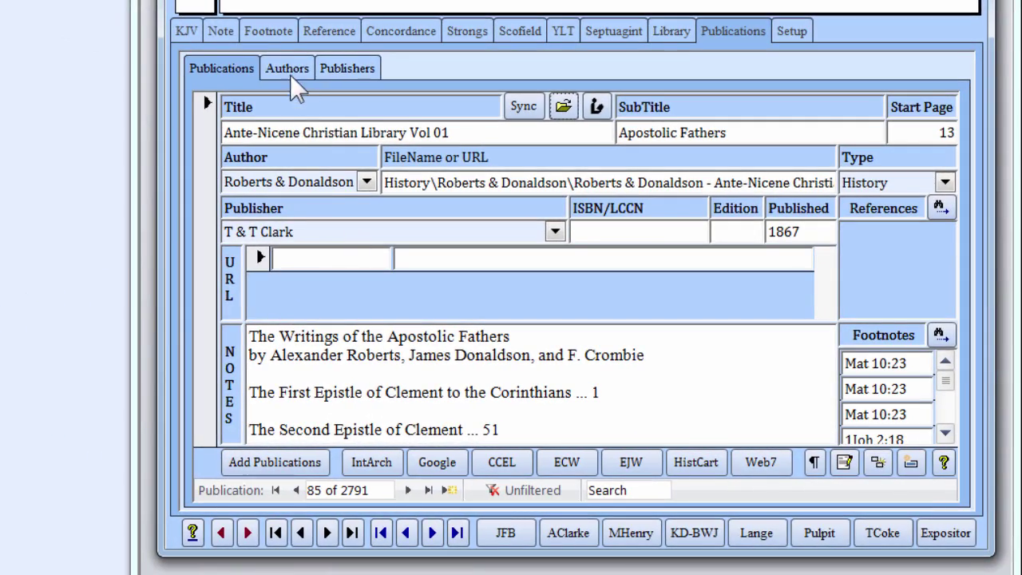
Step: Sync the author and publisher records from Ante-Nicene Christian Library Vol 01, and return to its publication record
click(289, 73)
click(292, 466)
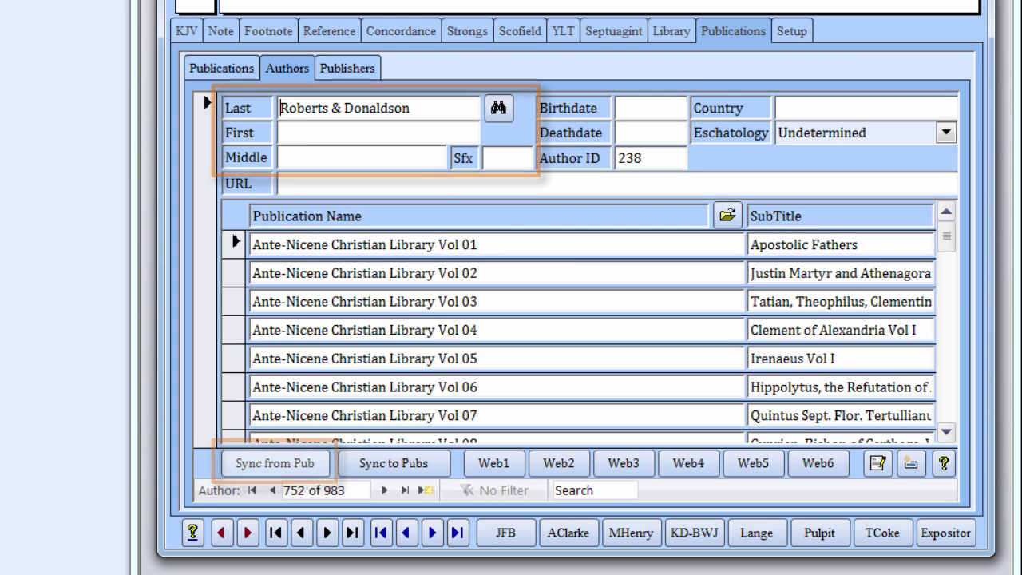
click(320, 70)
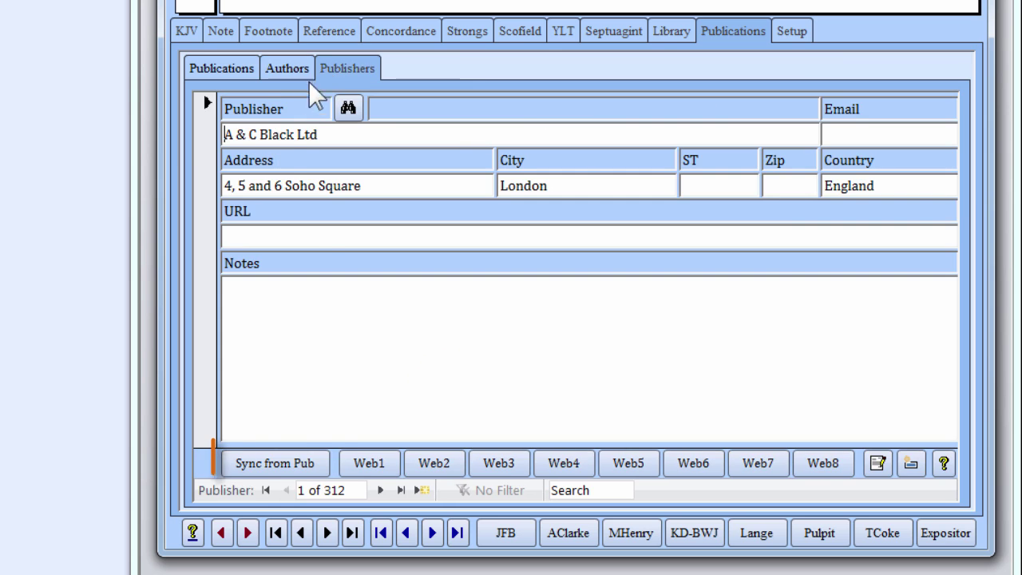
click(289, 466)
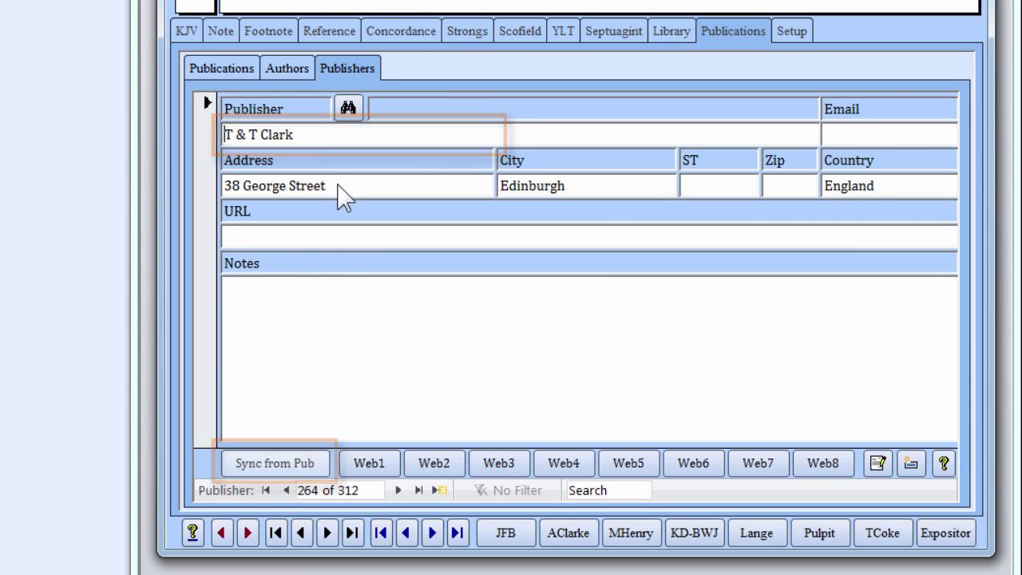
click(249, 69)
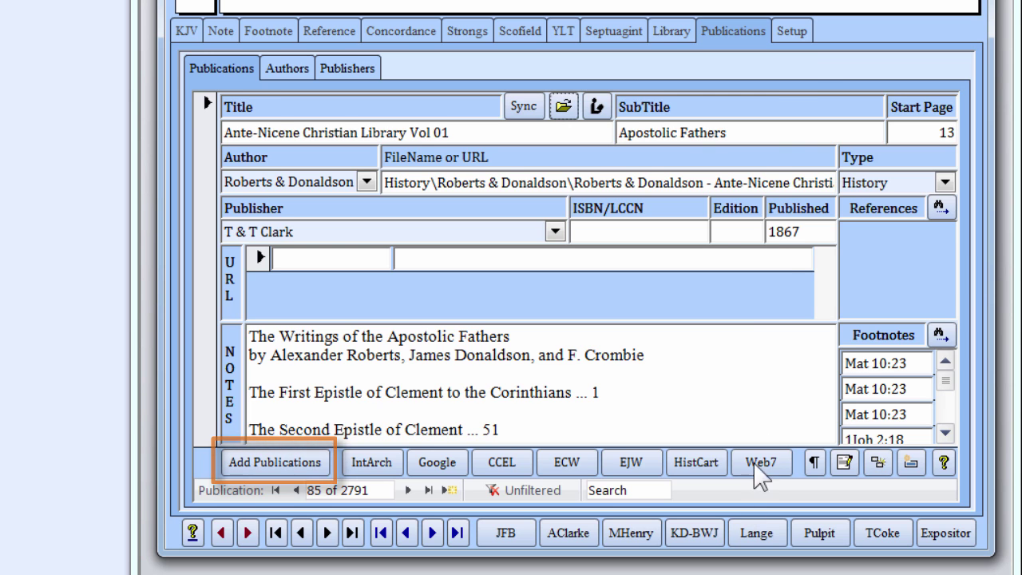
Step: Review the publication subdirectory paths in the setup, and add the new publications to the library
click(802, 32)
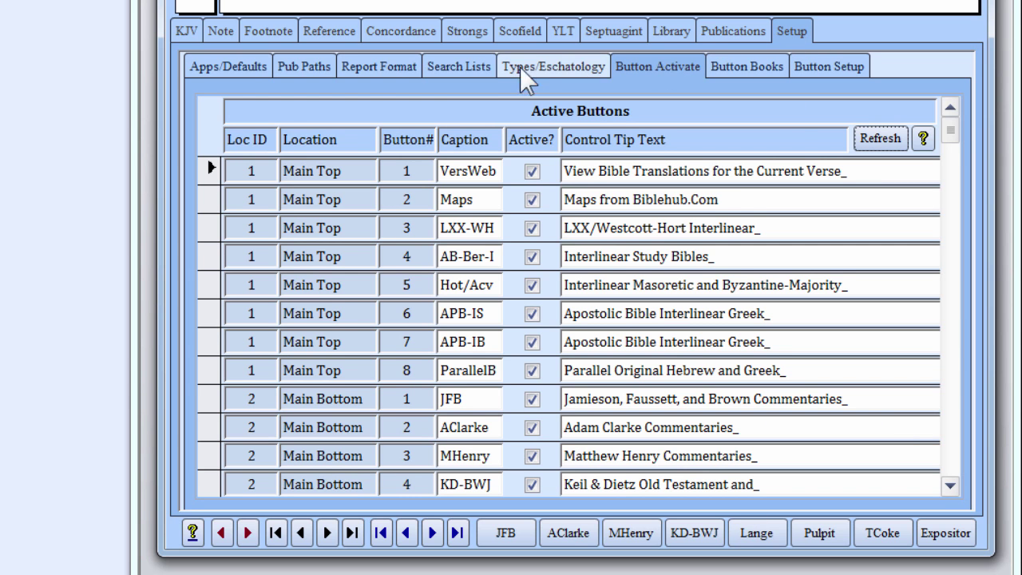
click(328, 63)
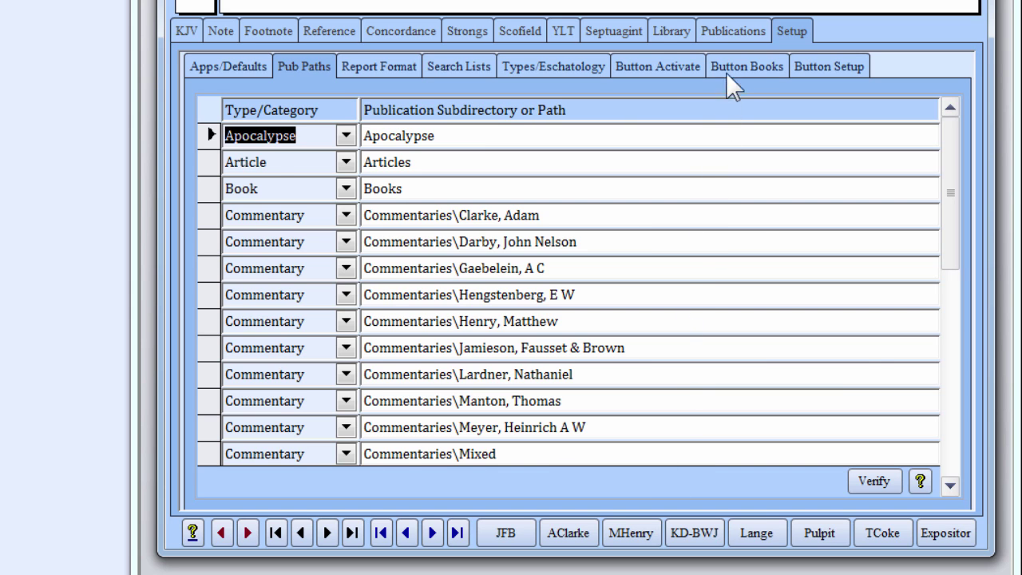
click(736, 34)
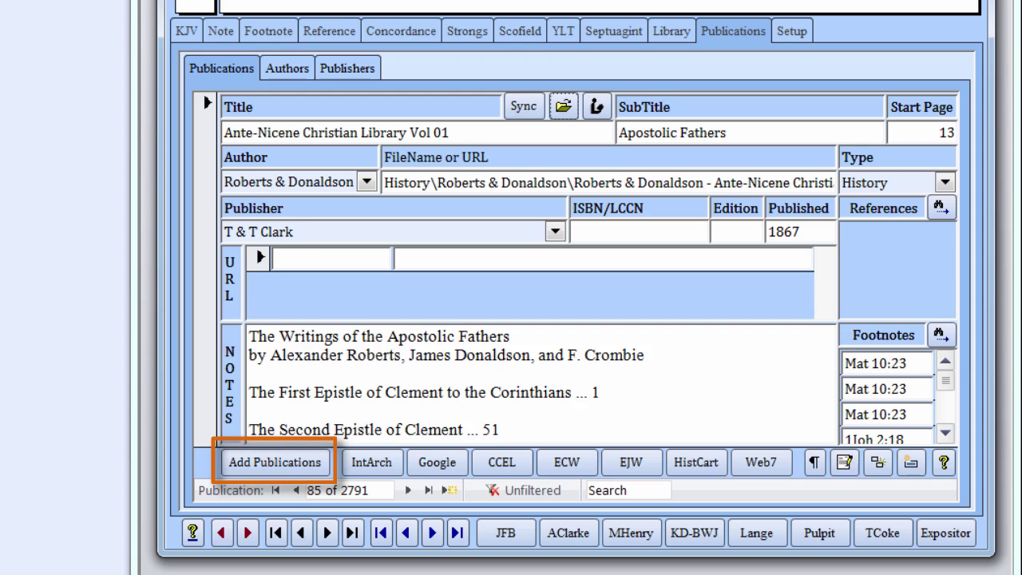
click(258, 463)
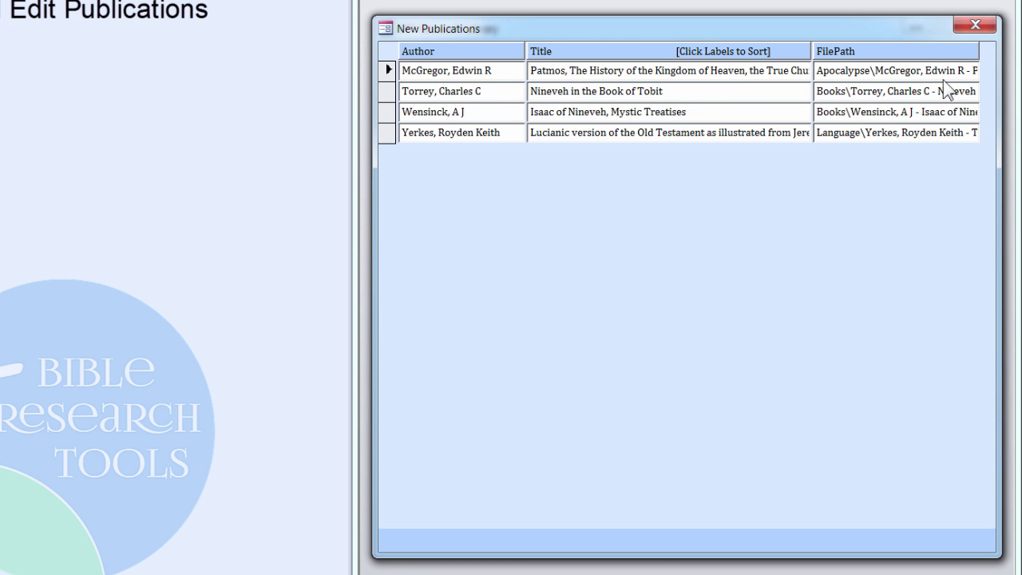
click(972, 25)
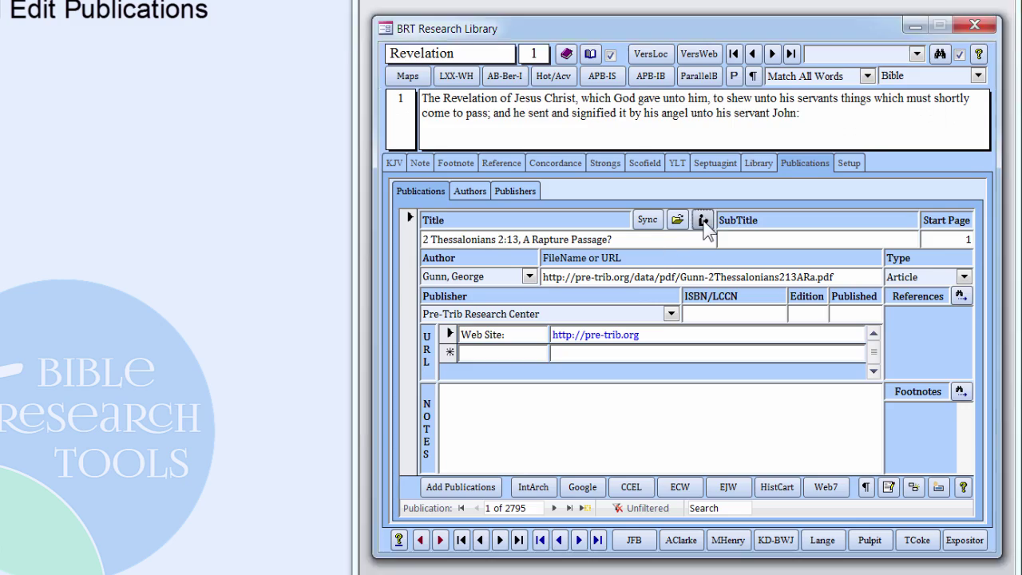
Step: List the library publications in descending ID# order and open the record for Isaac of Nineveh, Mystic Treatises
click(705, 226)
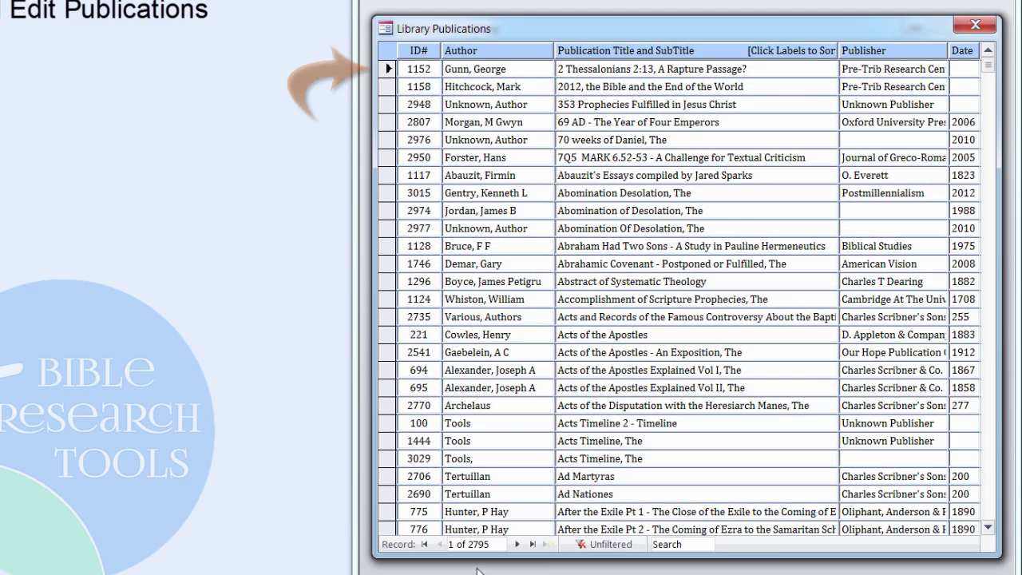
click(418, 50)
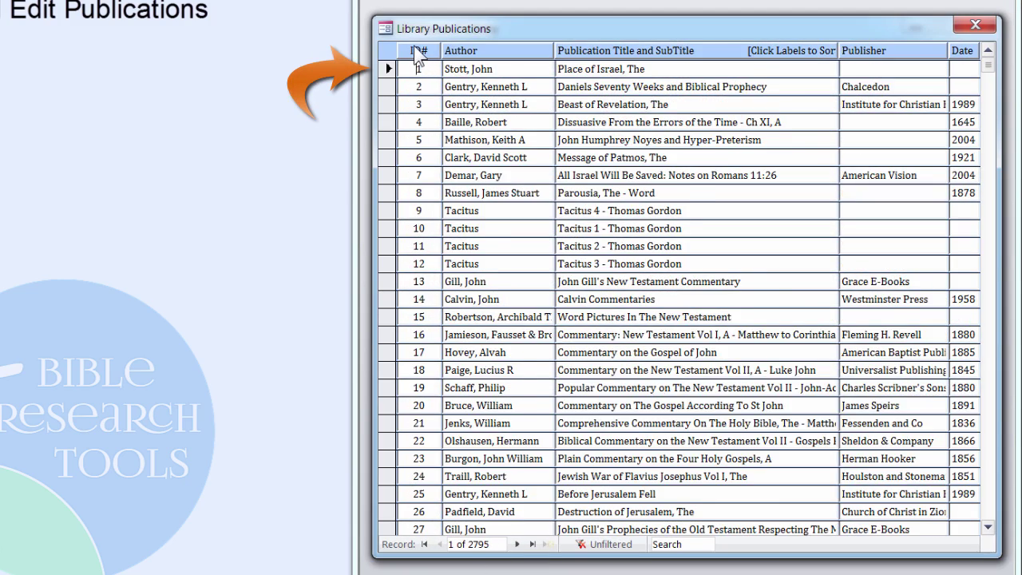
click(418, 50)
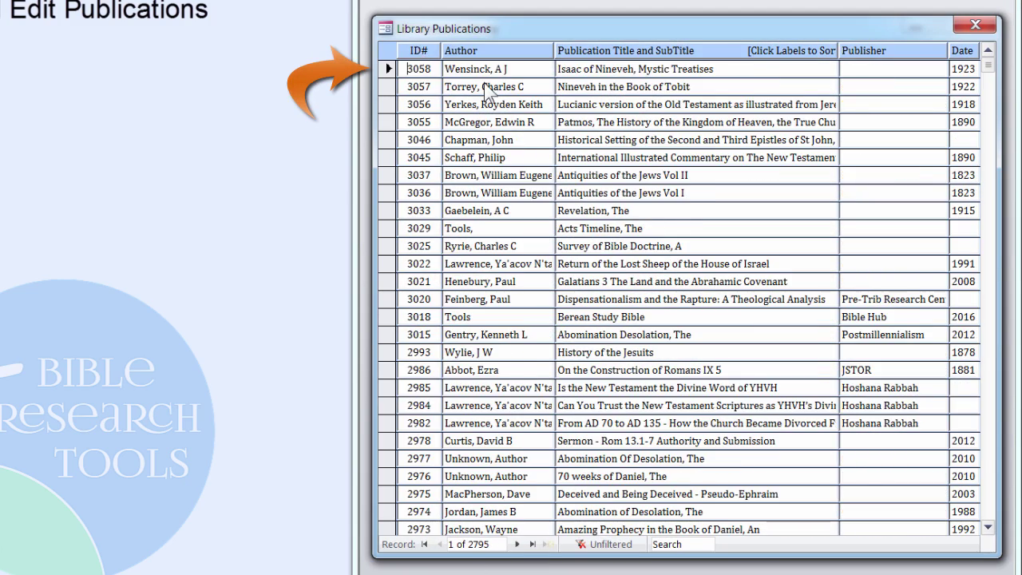
double_click(631, 69)
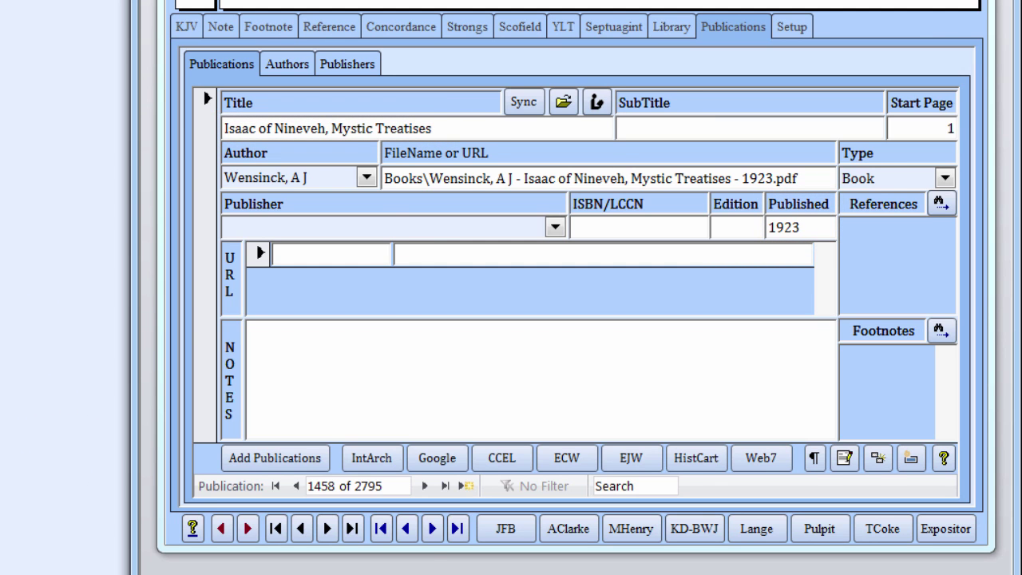
Step: Sync the author record from Isaac of Nineveh, Mystic Treatises, and return to its publication record
click(291, 66)
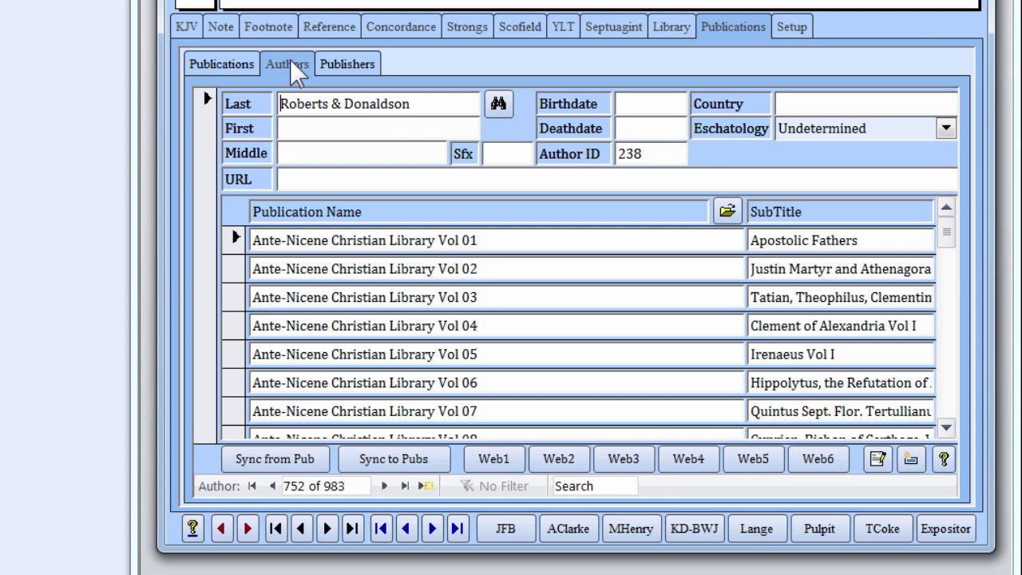
click(249, 467)
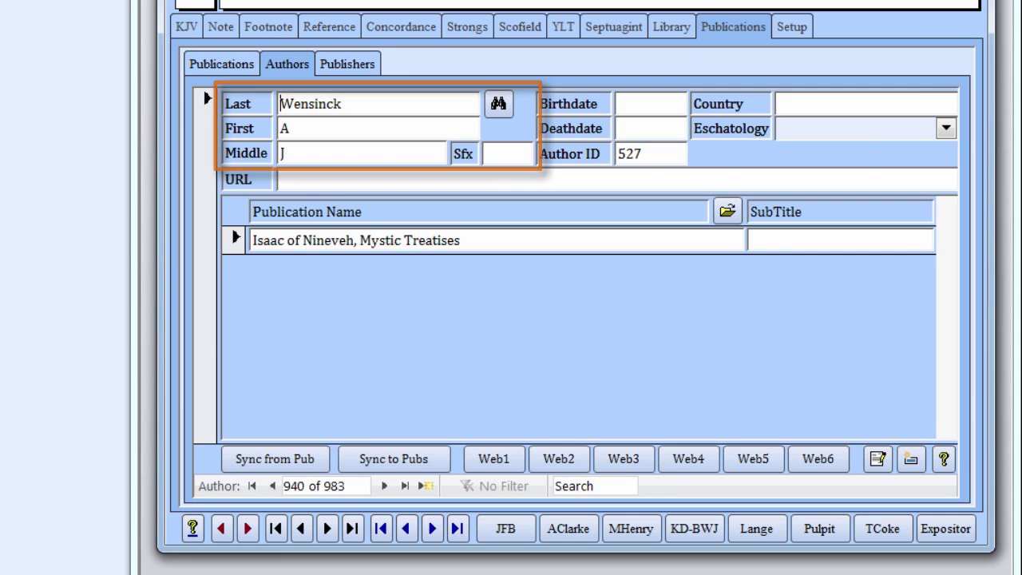
click(250, 67)
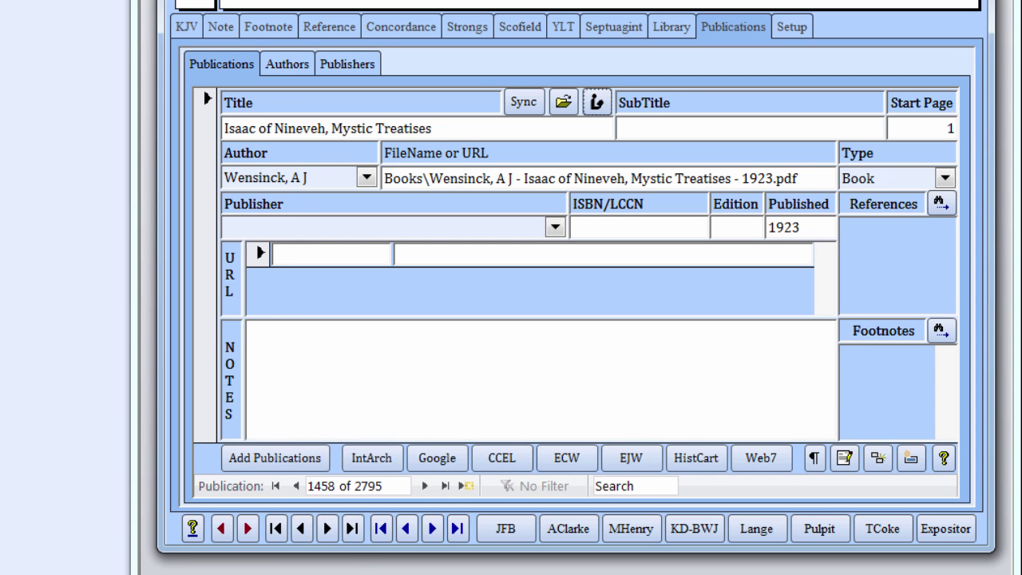